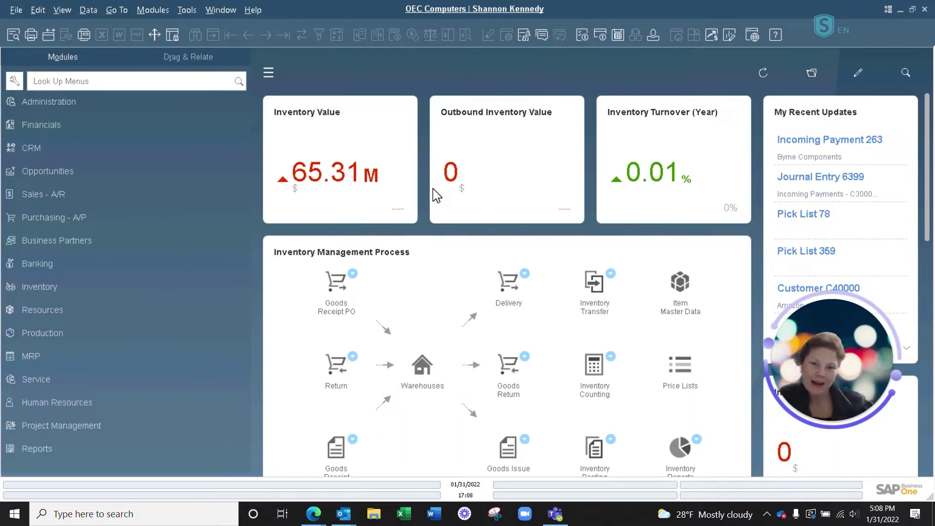
Expand Financials > Internal Reconciliations in the Modules menu and choose Reconciliation.
{"action": "mouse_move", "coordinate": [446, 188]}
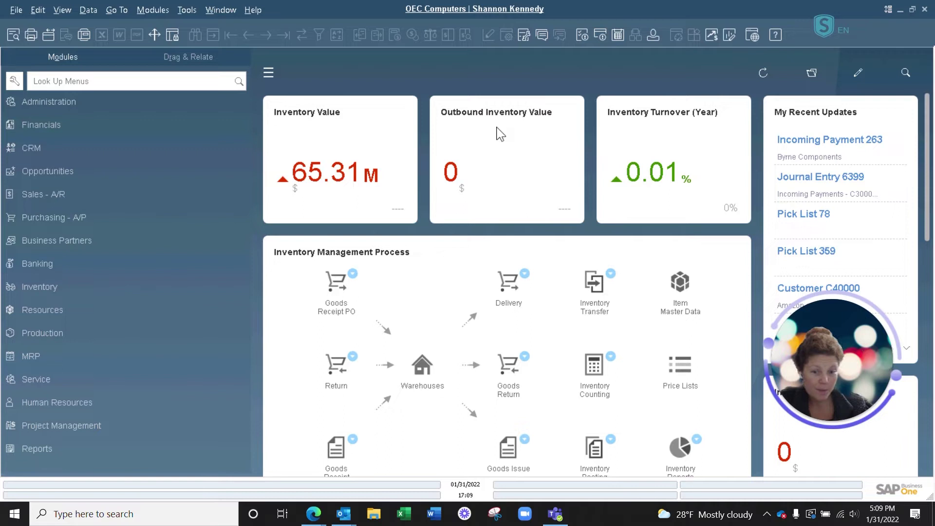
{"action": "left_click", "coordinate": [42, 126]}
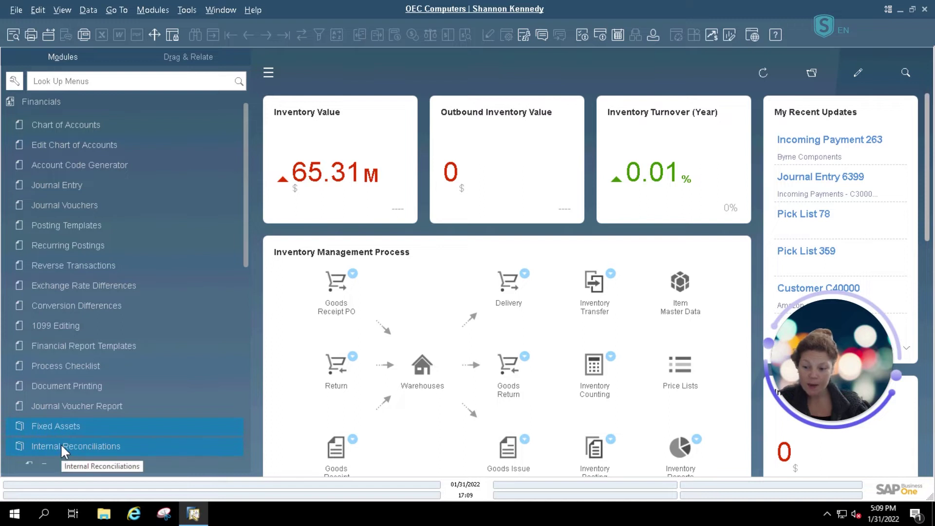
{"action": "scroll", "coordinate": [80, 445], "scroll_direction": "down", "scroll_amount": 2}
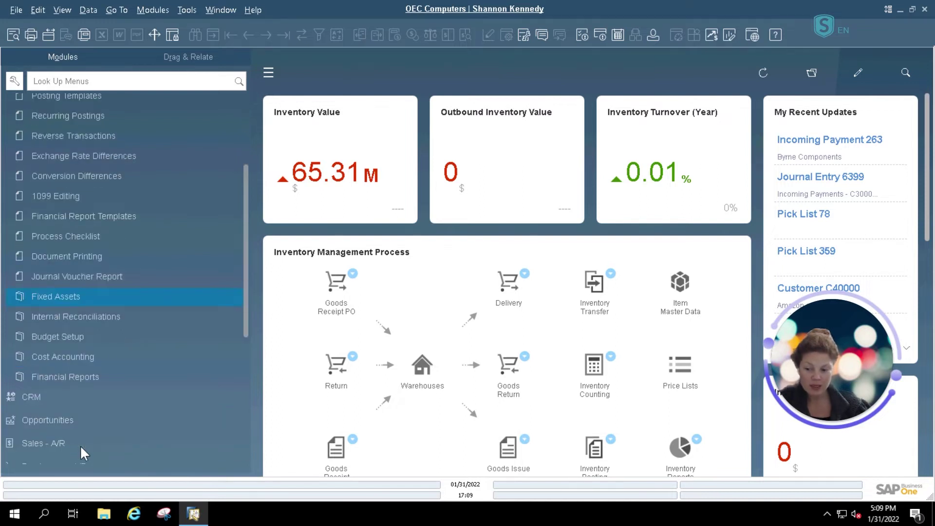
{"action": "left_click", "coordinate": [103, 320]}
{"action": "left_click", "coordinate": [60, 337]}
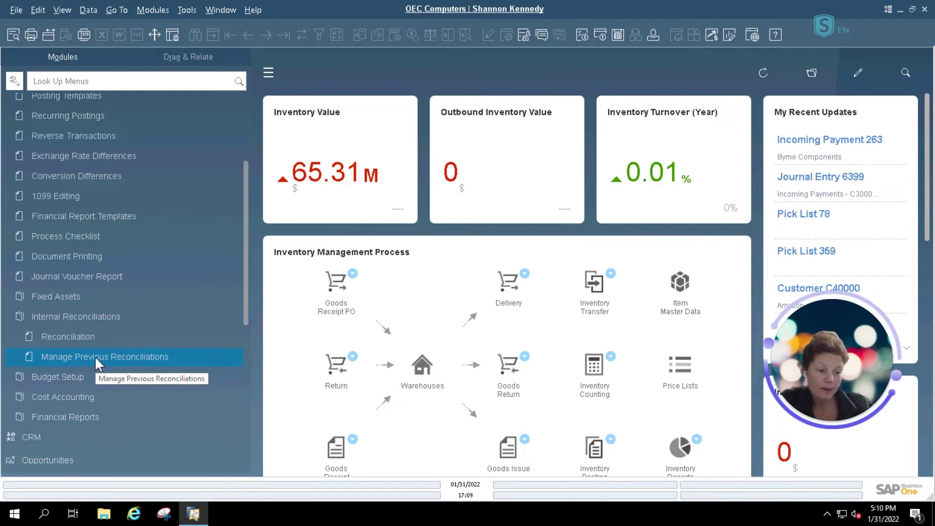
{"action": "left_click", "coordinate": [88, 336]}
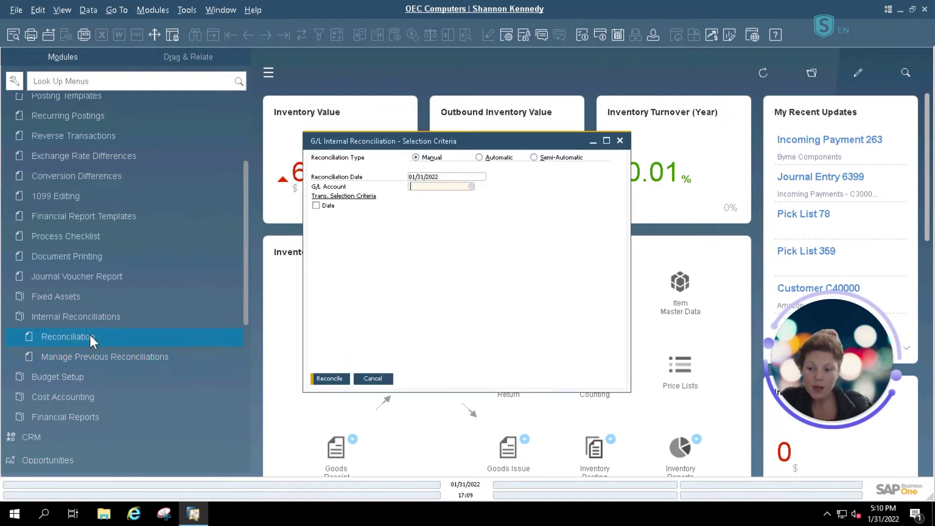
{"action": "left_click", "coordinate": [607, 141]}
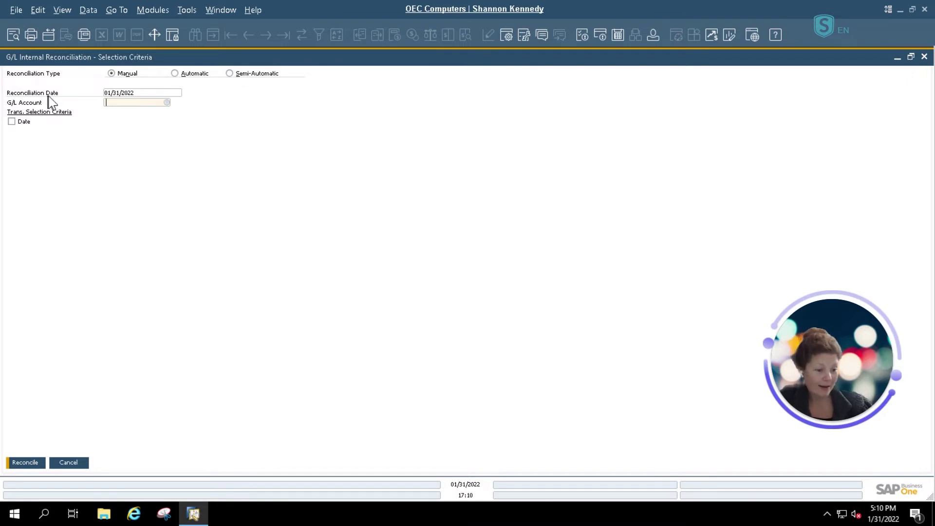
{"action": "left_click", "coordinate": [166, 103]}
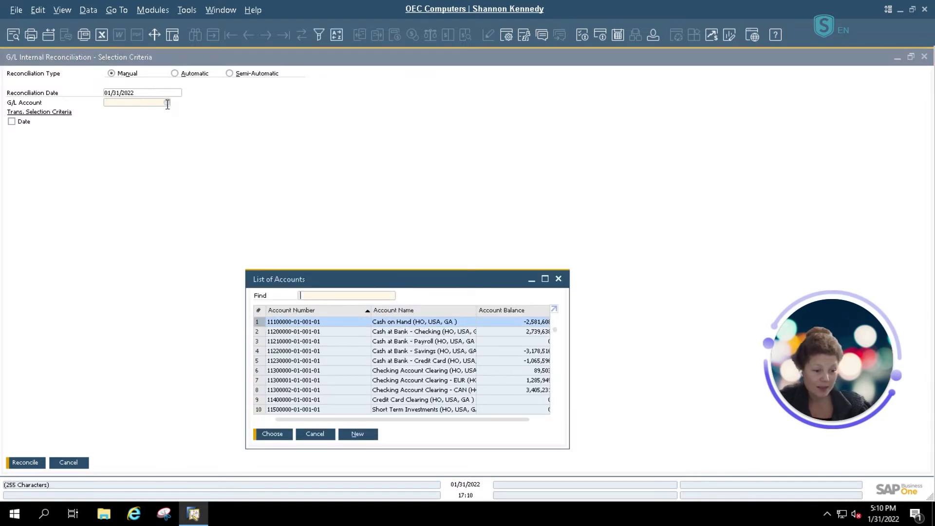
{"action": "left_click", "coordinate": [425, 333]}
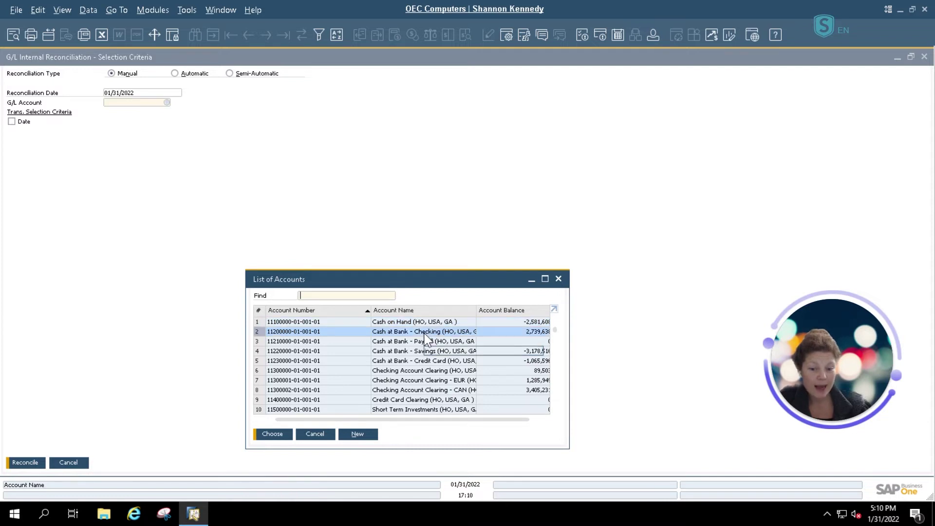
{"action": "double_click", "coordinate": [425, 336]}
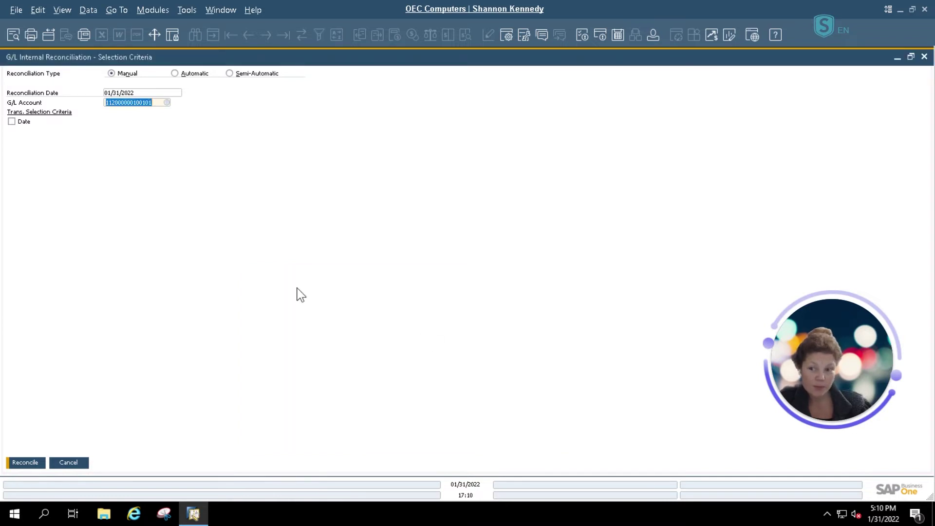
{"action": "left_click", "coordinate": [26, 463]}
{"action": "double_click", "coordinate": [855, 54]}
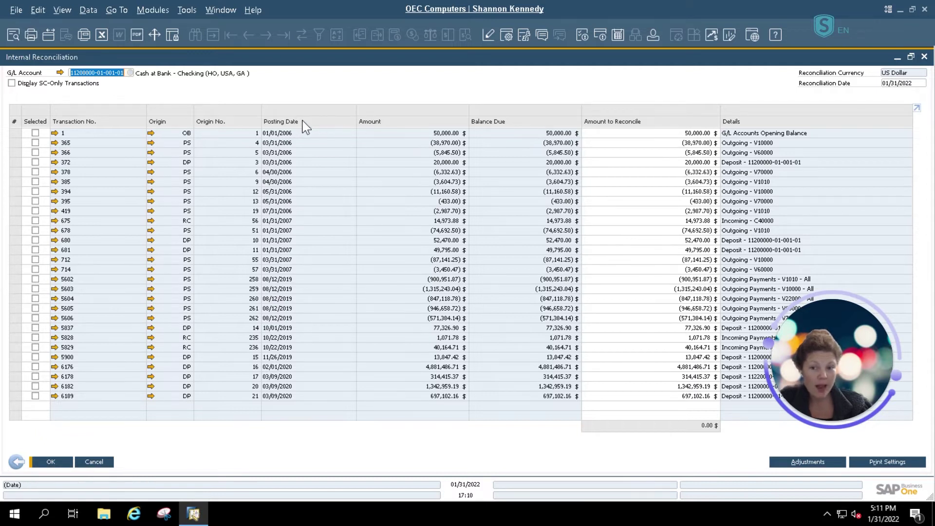
{"action": "left_click", "coordinate": [55, 133]}
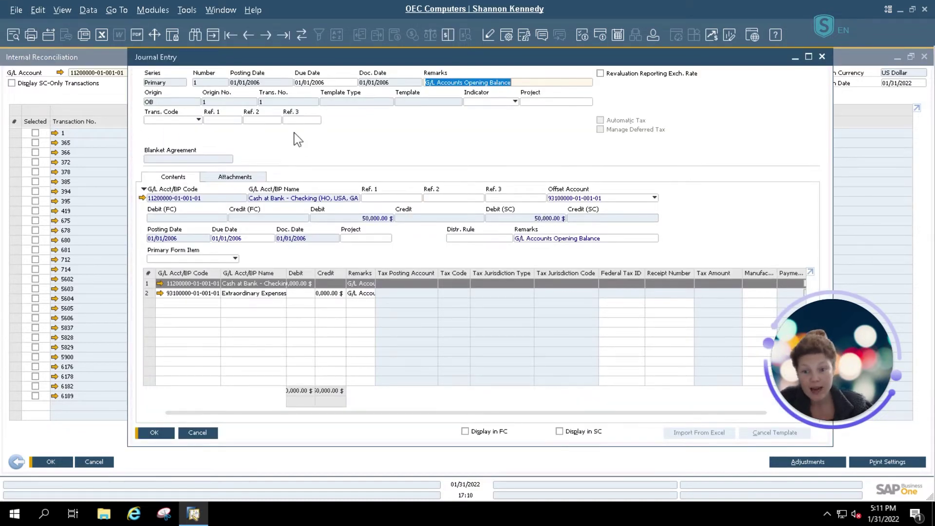
{"action": "left_click", "coordinate": [198, 432]}
Select transactions 1, 365 and 366 and create an adjustment for the 5,184.50 difference.
{"action": "left_click", "coordinate": [35, 133]}
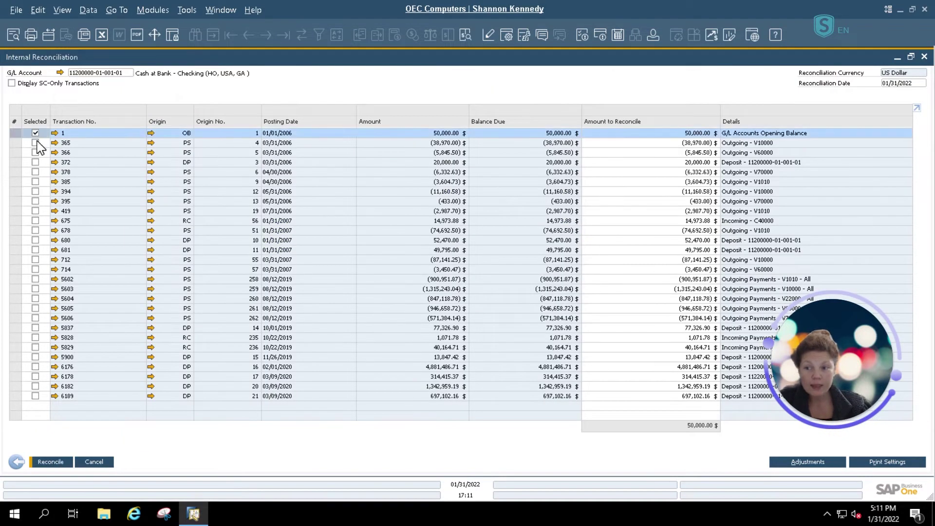
{"action": "left_click", "coordinate": [35, 142]}
{"action": "left_click", "coordinate": [35, 152]}
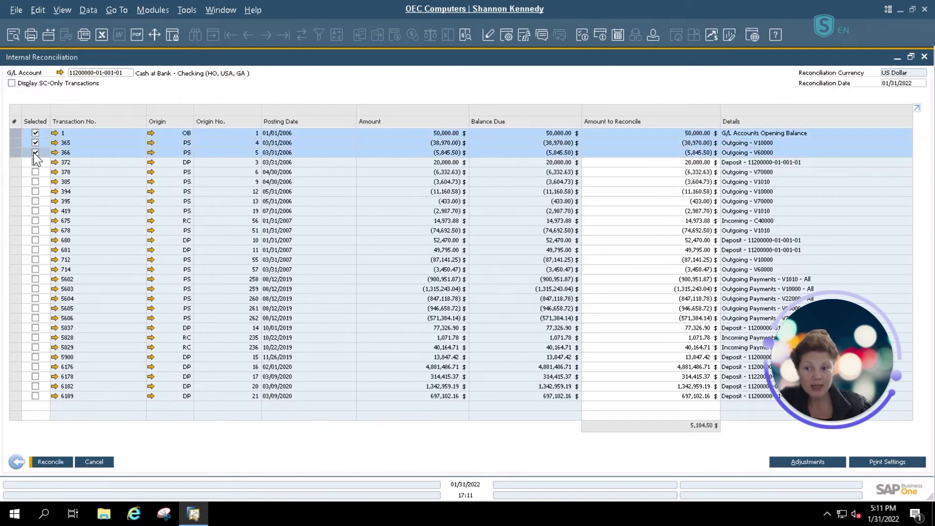
{"action": "left_click", "coordinate": [697, 133]}
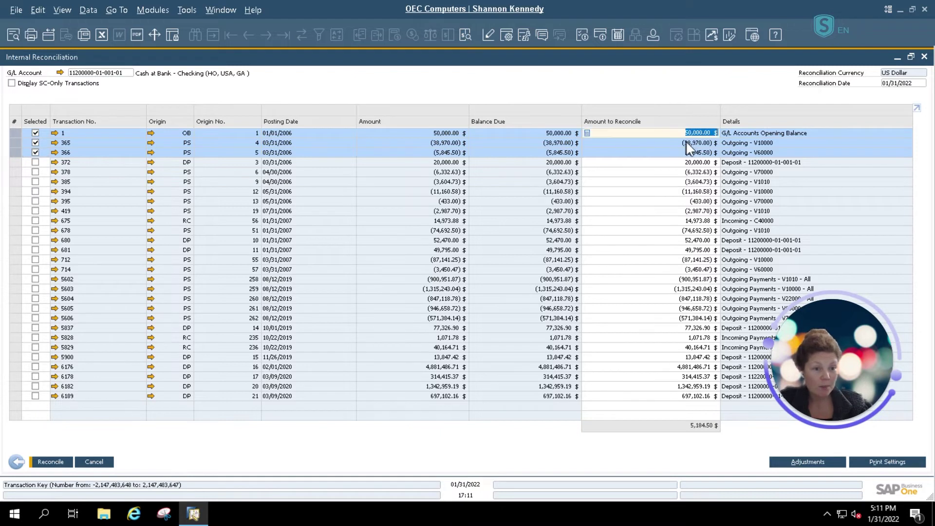
{"action": "key", "text": "Tab"}
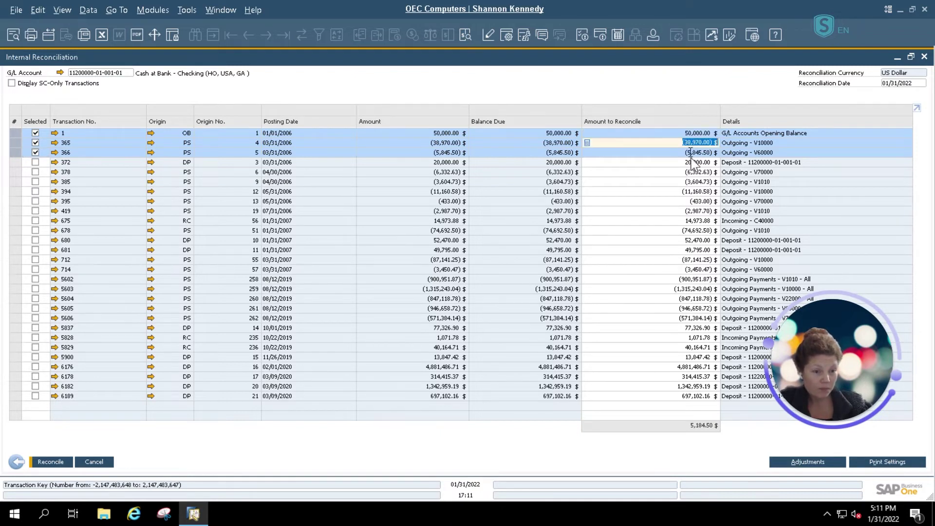
{"action": "key", "text": "Tab"}
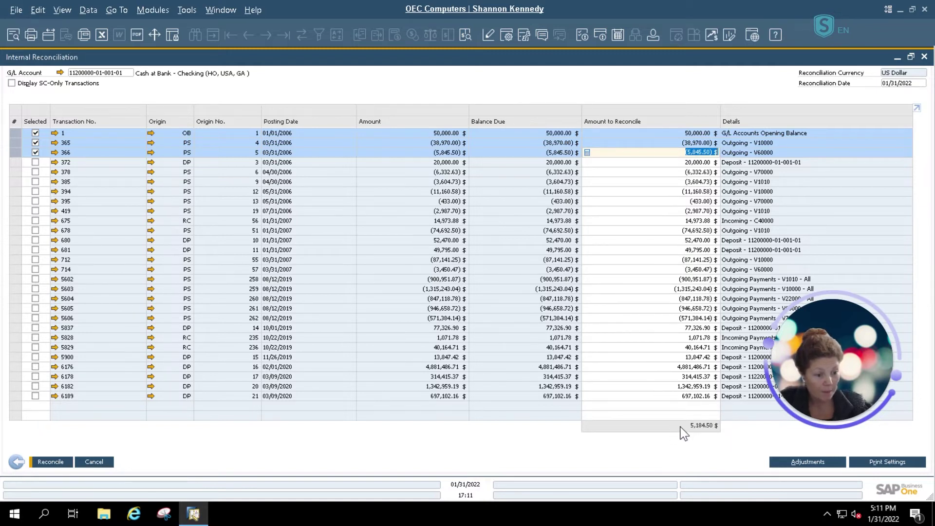
{"action": "left_click", "coordinate": [818, 464]}
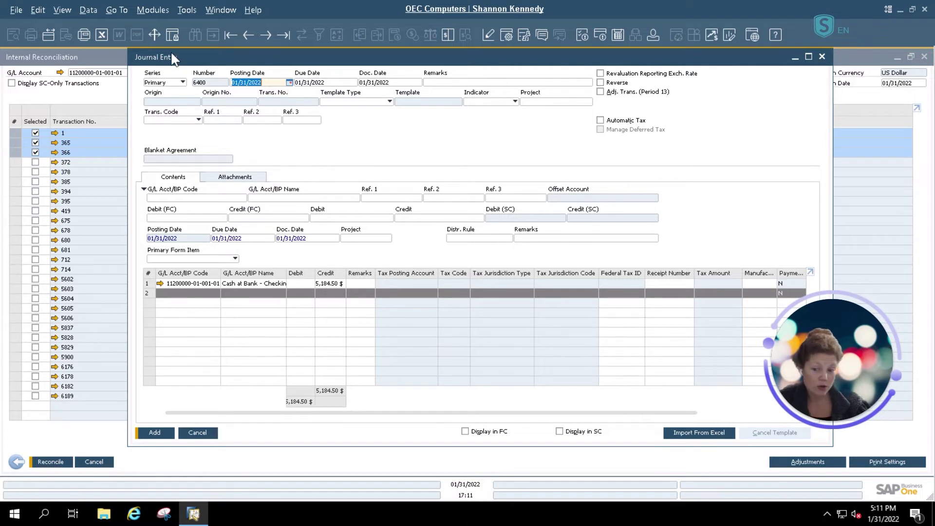
Cancel the 5,184.50 adjustment journal entry without posting it.
{"action": "left_click", "coordinate": [196, 433]}
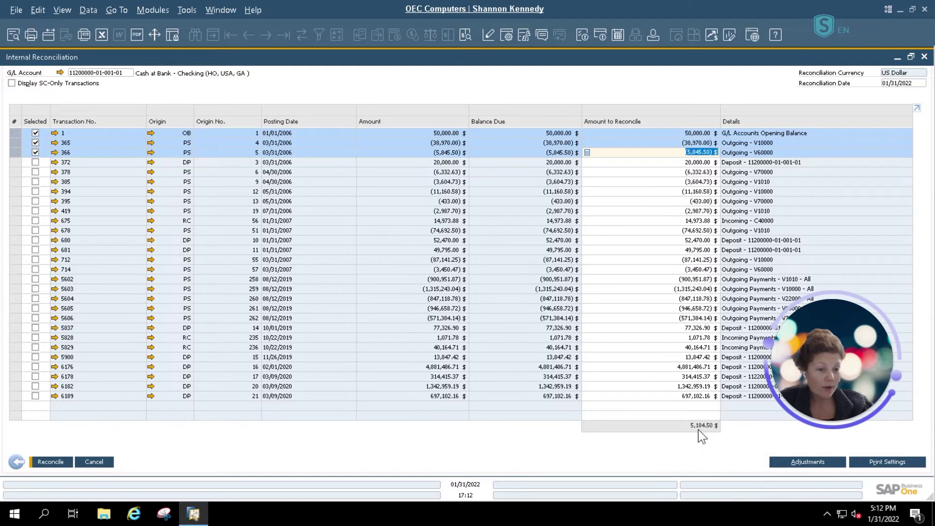
Set transaction 1's amount to reconcile to 44,815.50 so the difference is 0.00, then reconcile.
{"action": "left_click", "coordinate": [691, 133]}
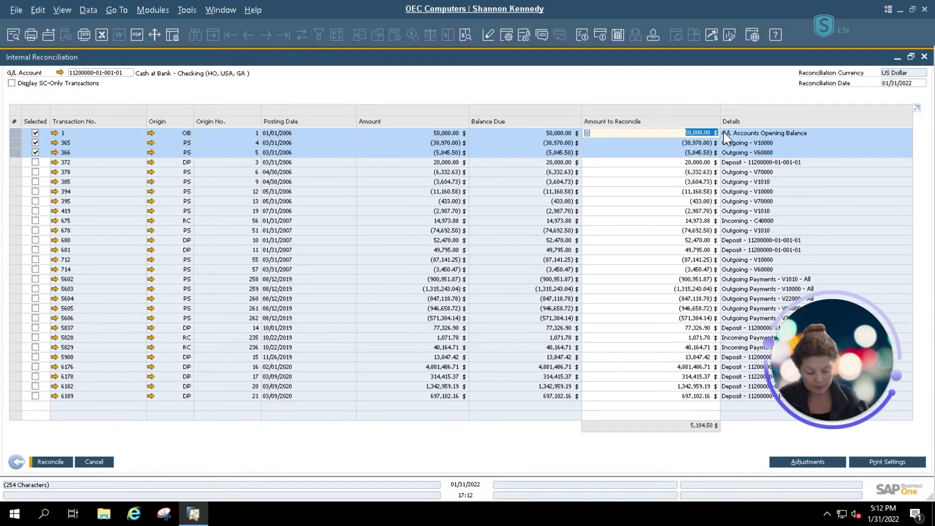
{"action": "type", "text": "45000"}
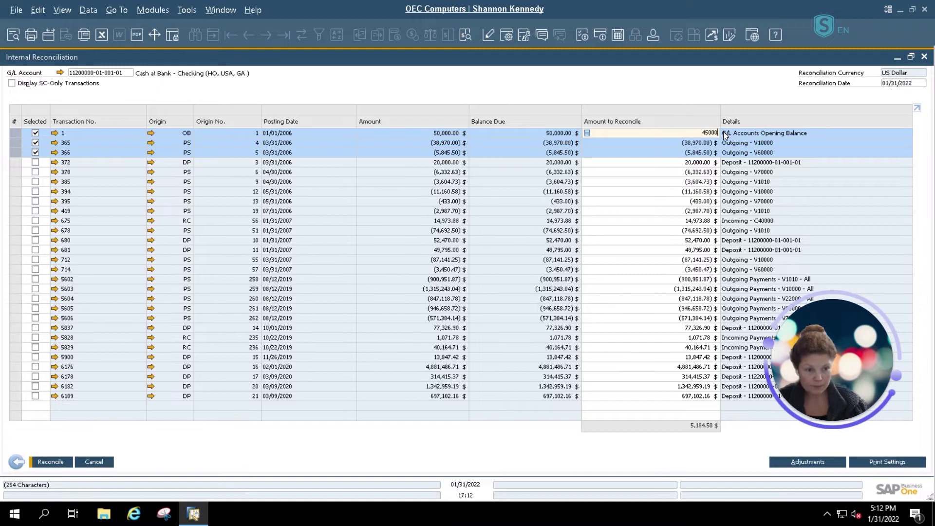
{"action": "left_click", "coordinate": [704, 145]}
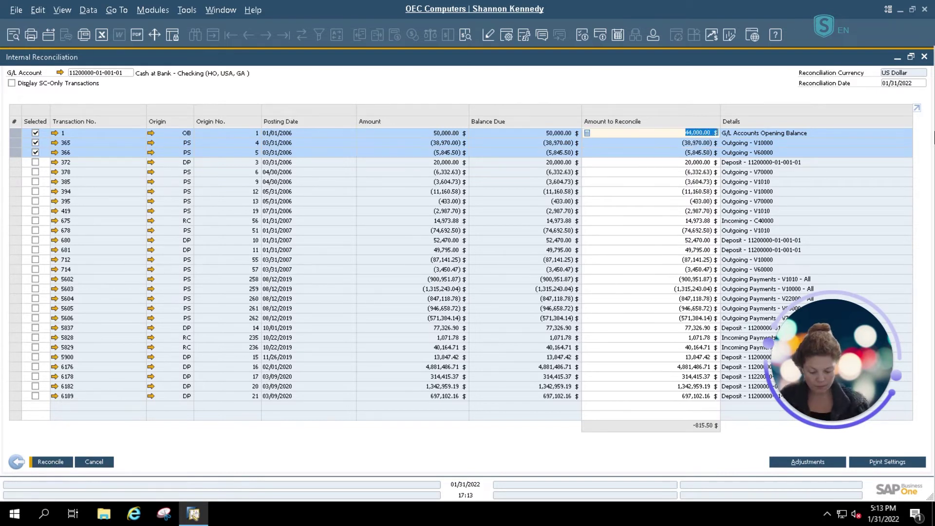
{"action": "type", "text": "44815.50"}
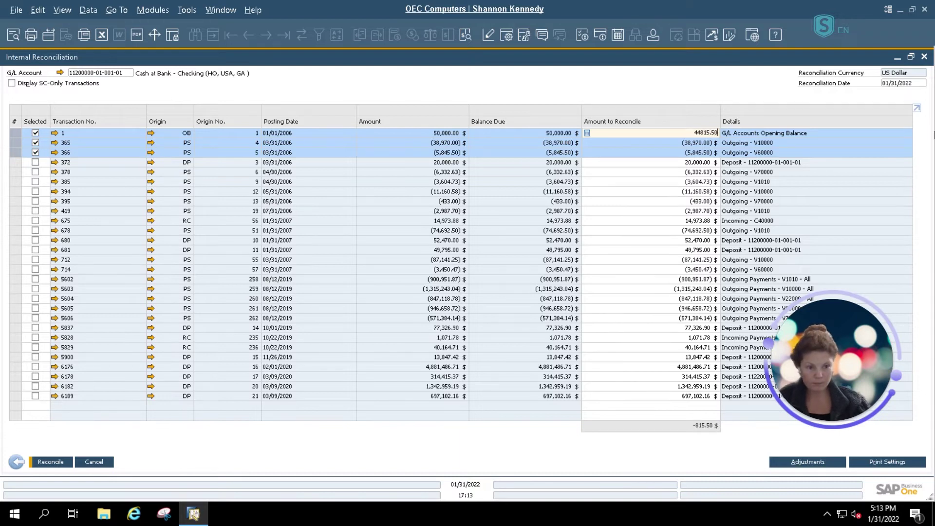
{"action": "key", "text": "Tab"}
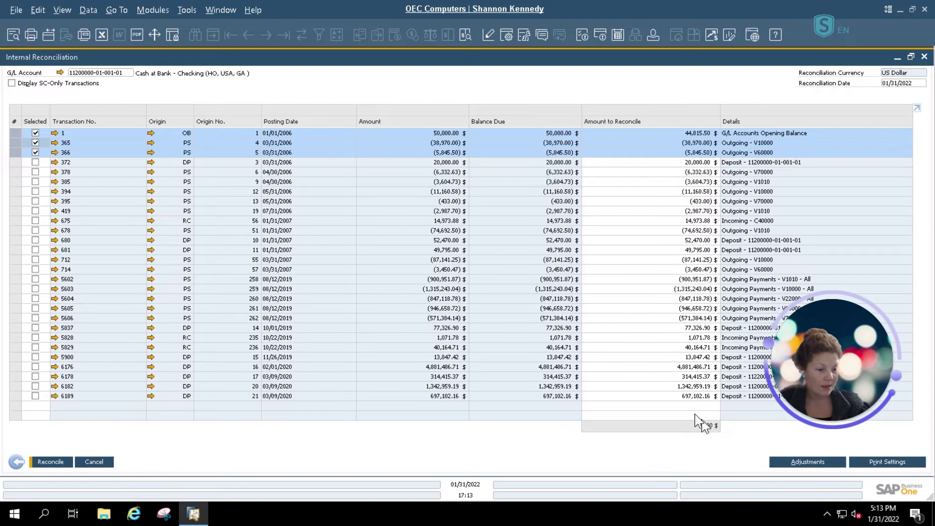
{"action": "left_click", "coordinate": [45, 463]}
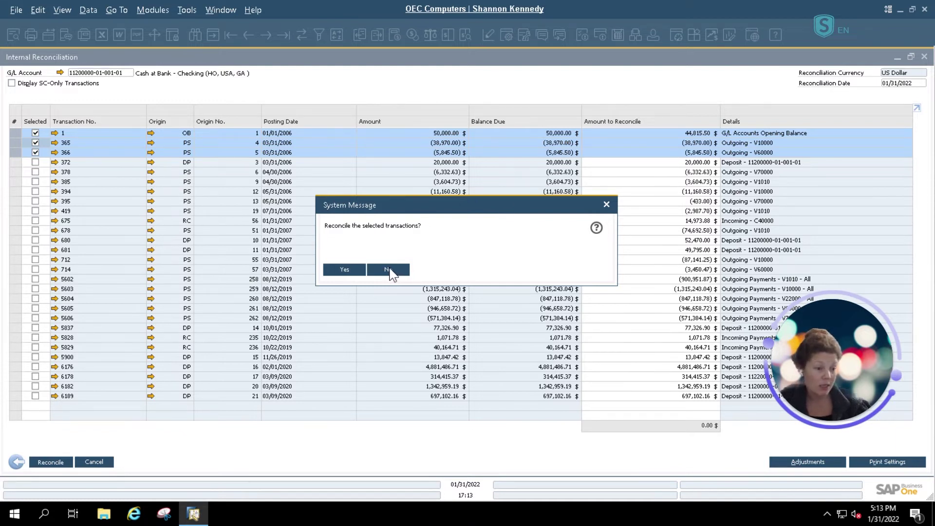
Confirm reconciling transactions 1, 365 and 366.
{"action": "left_click", "coordinate": [347, 271]}
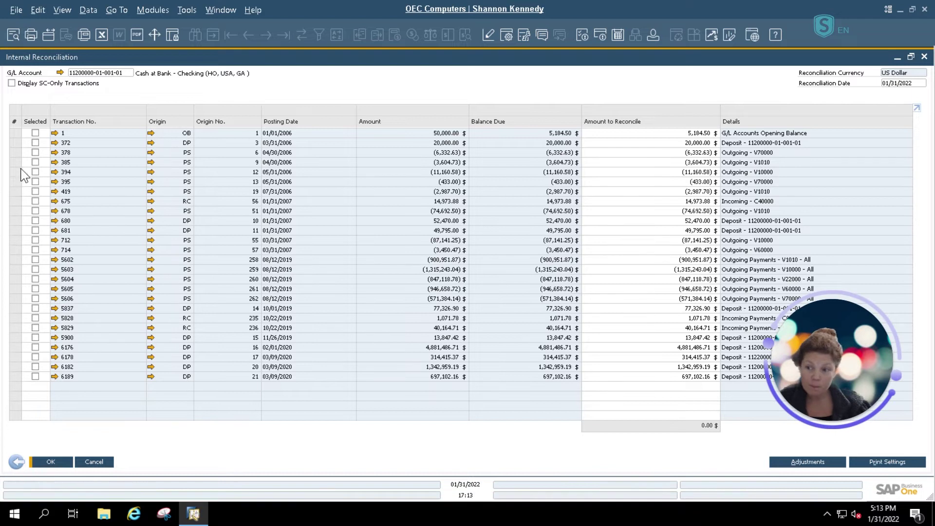
Tick transactions 1, 372, 378, 385, 394, 395 and 419, sorting the list by selection.
{"action": "left_click", "coordinate": [35, 132]}
{"action": "left_click", "coordinate": [35, 142]}
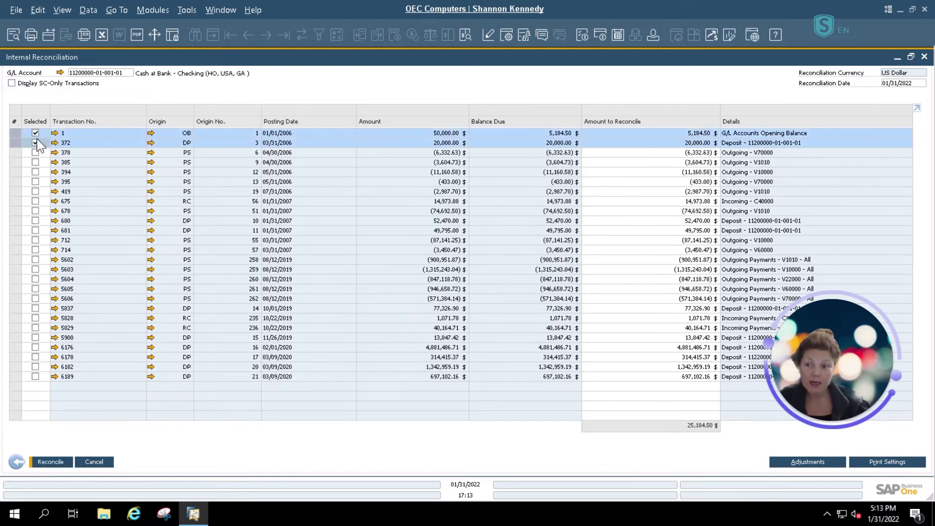
{"action": "left_click", "coordinate": [35, 152]}
{"action": "left_click", "coordinate": [35, 162]}
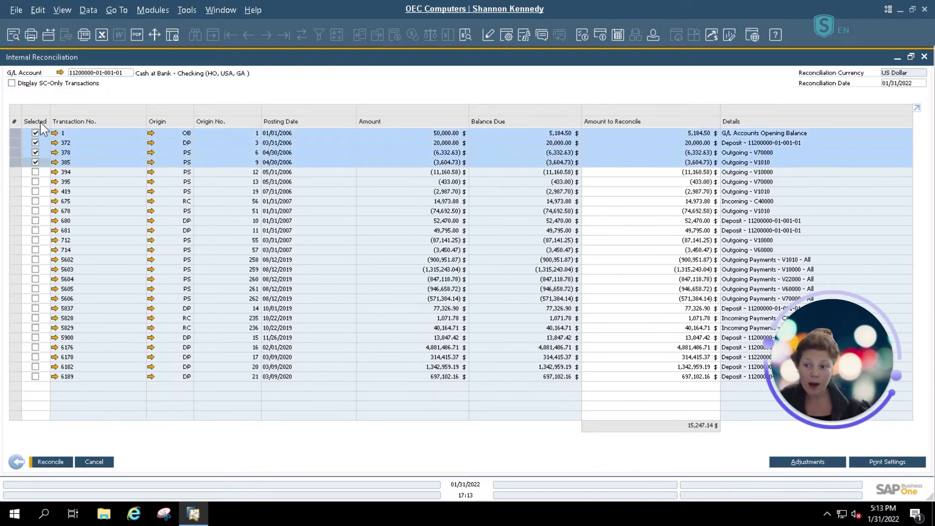
{"action": "left_click", "coordinate": [37, 121]}
{"action": "left_click", "coordinate": [35, 132]}
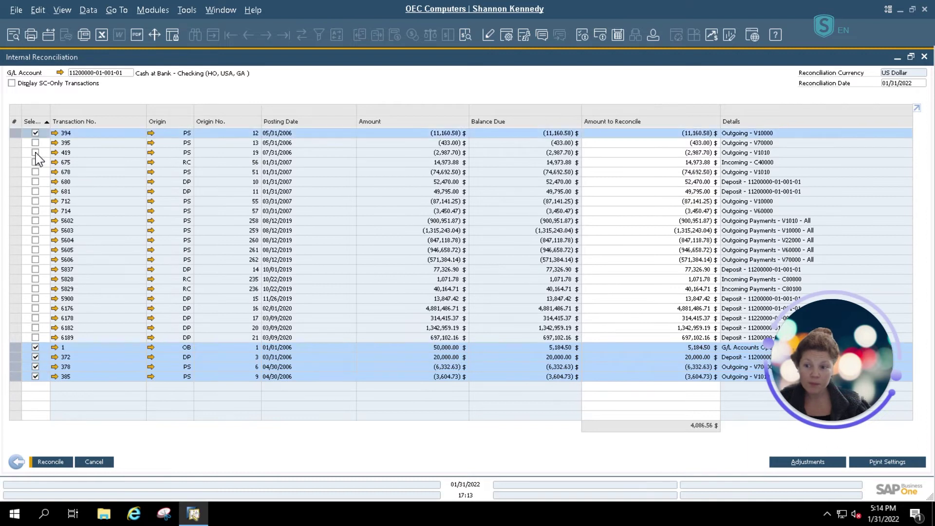
{"action": "left_click", "coordinate": [35, 152]}
{"action": "left_click", "coordinate": [35, 143]}
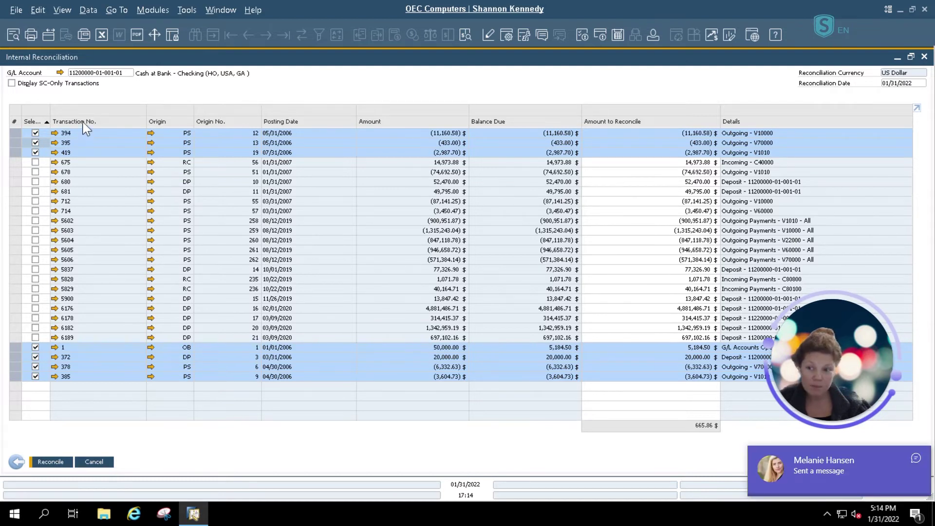
{"action": "left_click", "coordinate": [83, 123]}
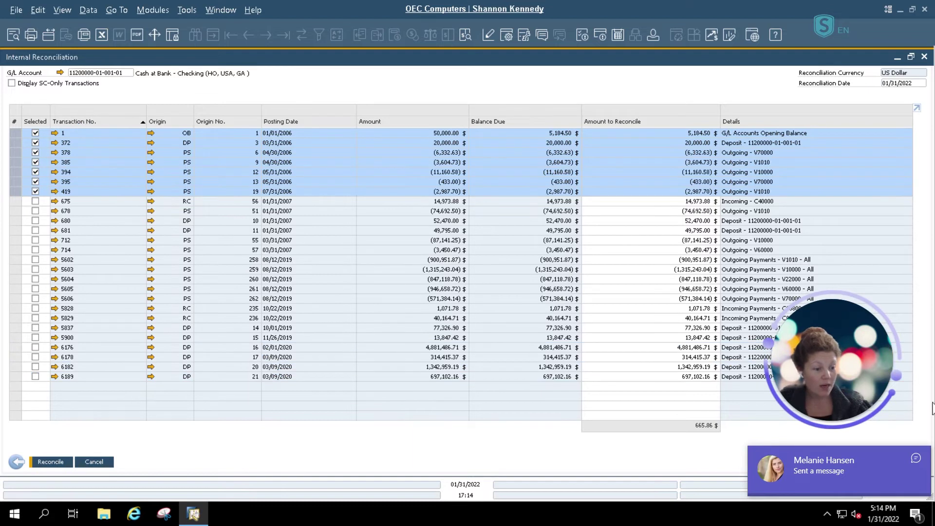
Also tick transactions 675, 678, 680, 681, 712, 714 and 5602, then close without reconciling.
{"action": "left_click", "coordinate": [916, 458]}
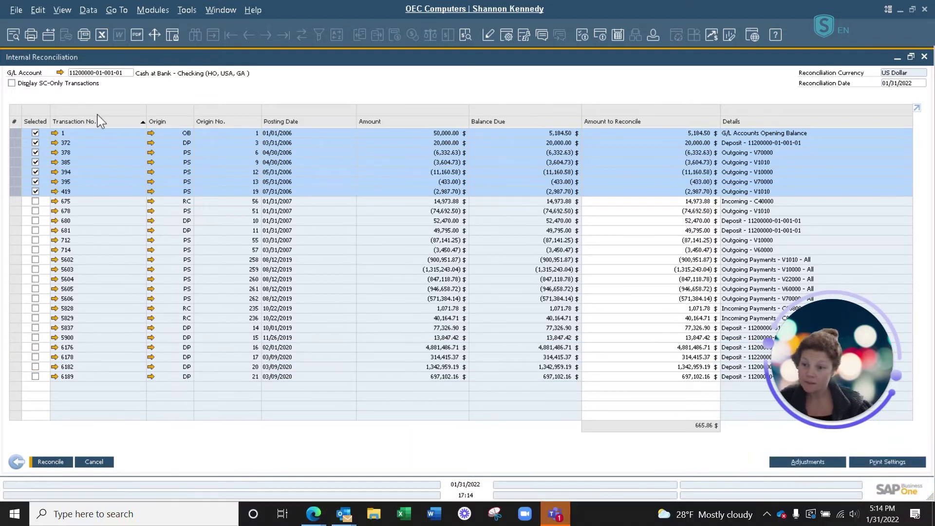
{"action": "left_click", "coordinate": [35, 201]}
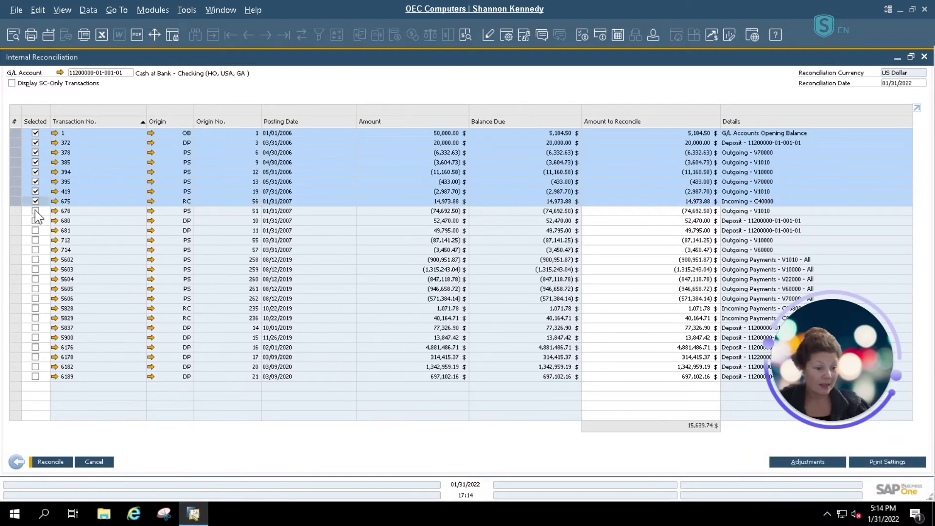
{"action": "left_click", "coordinate": [35, 211]}
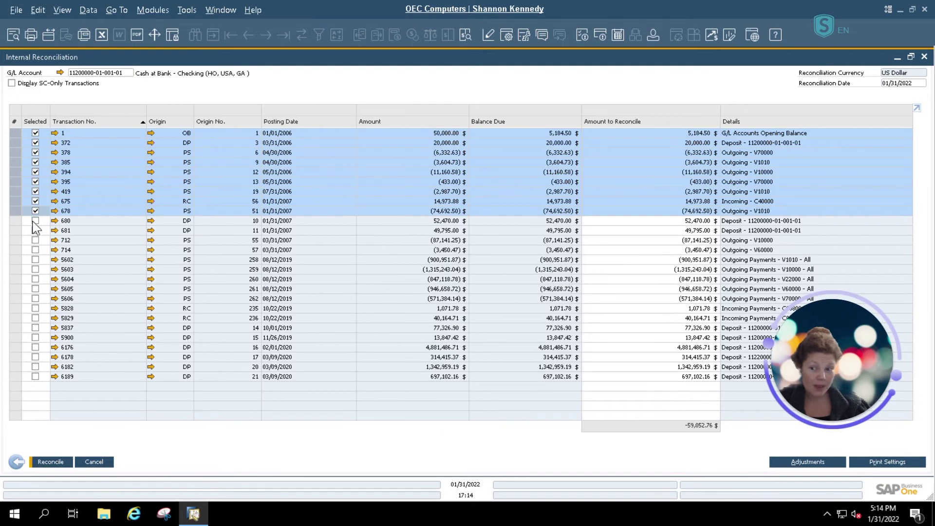
{"action": "left_click", "coordinate": [35, 220]}
{"action": "left_click", "coordinate": [35, 231]}
{"action": "left_click", "coordinate": [35, 240]}
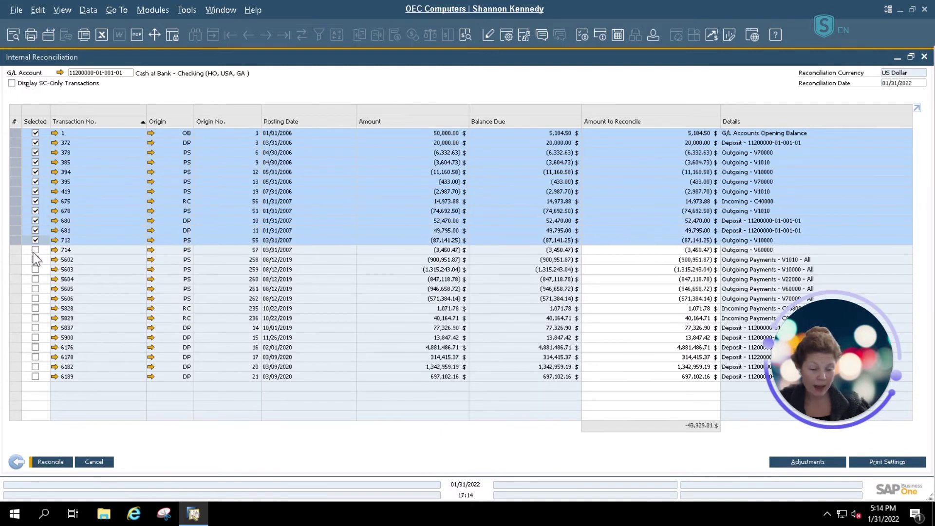
{"action": "left_click", "coordinate": [35, 250]}
{"action": "left_click", "coordinate": [35, 259]}
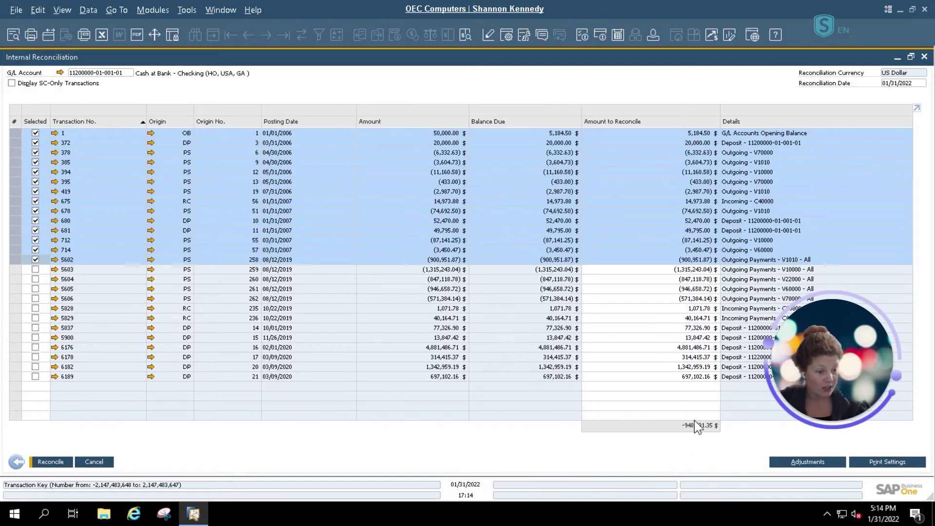
{"action": "left_click", "coordinate": [94, 463]}
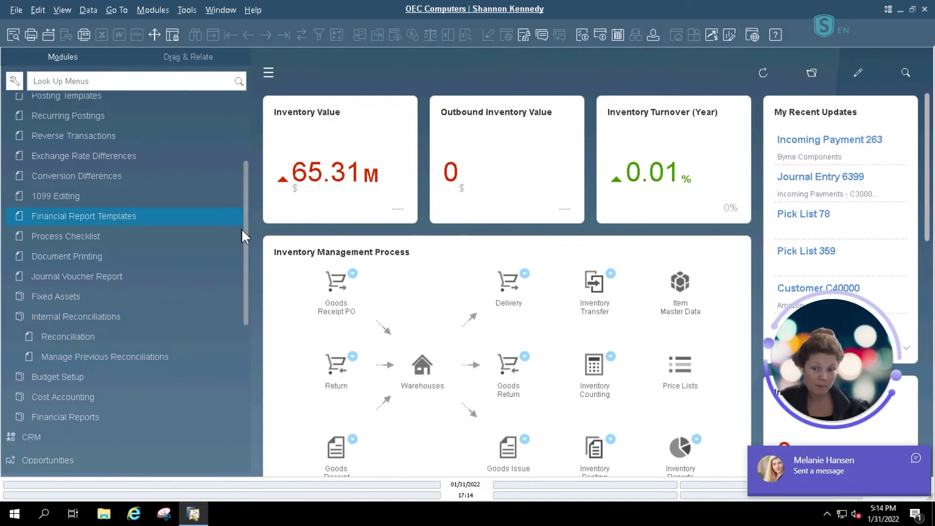
Switch to Business Partners > Internal Reconciliations and start a new BP Reconciliation.
{"action": "scroll", "coordinate": [243, 229], "scroll_direction": "up", "scroll_amount": 3}
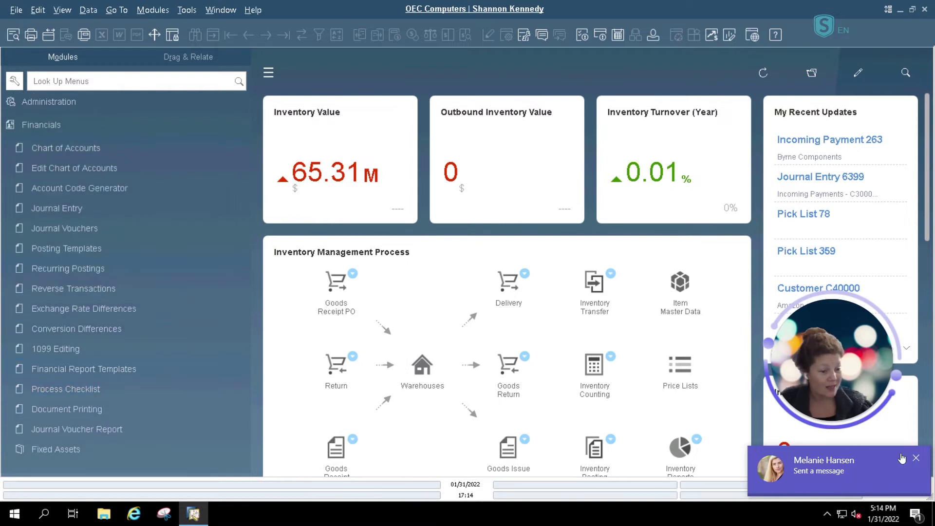
{"action": "left_click", "coordinate": [916, 459]}
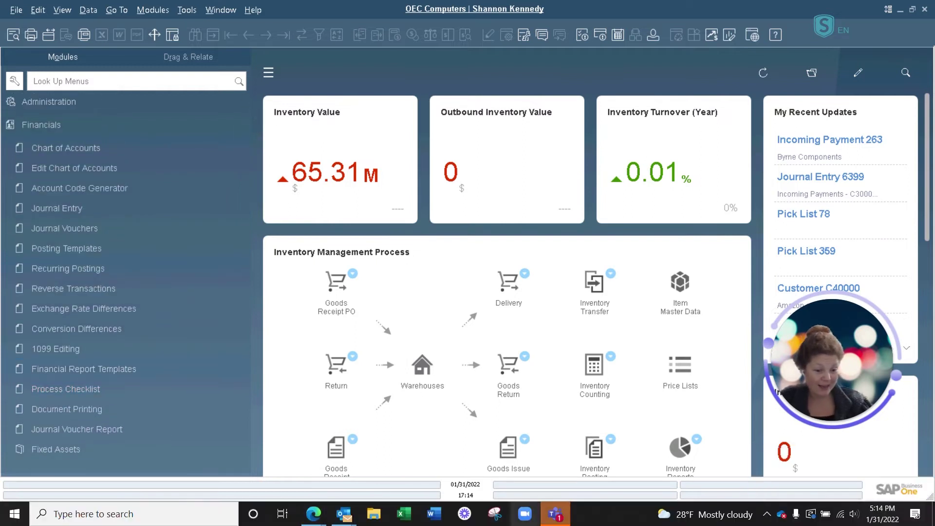
{"action": "left_click", "coordinate": [51, 124]}
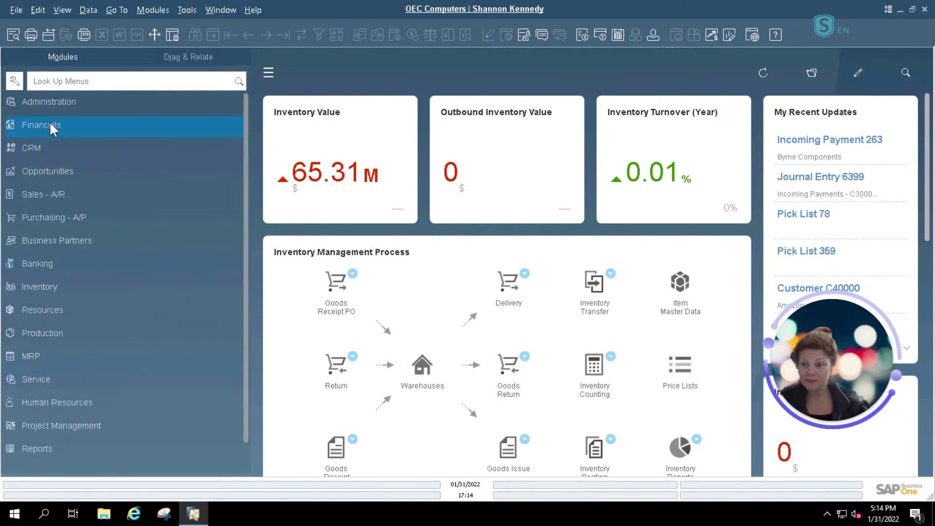
{"action": "left_click", "coordinate": [40, 237]}
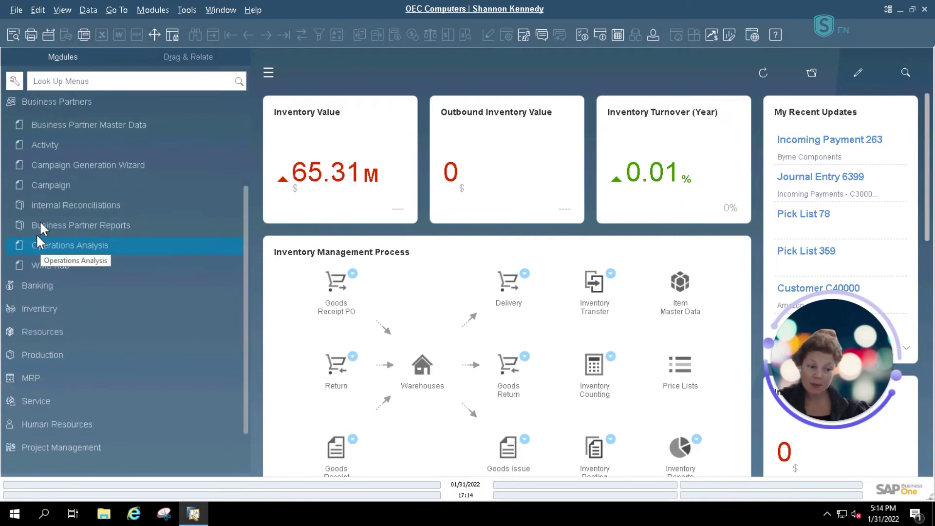
{"action": "left_click", "coordinate": [71, 209]}
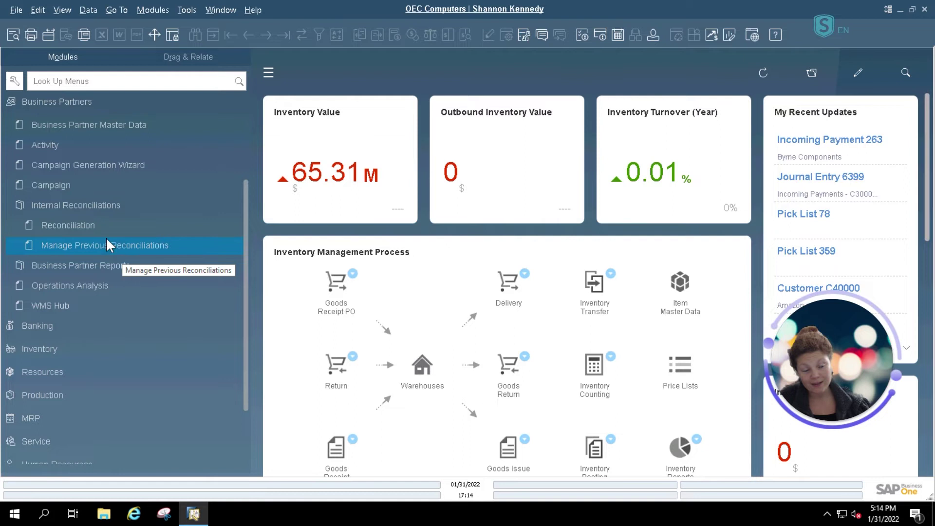
{"action": "left_click", "coordinate": [95, 227]}
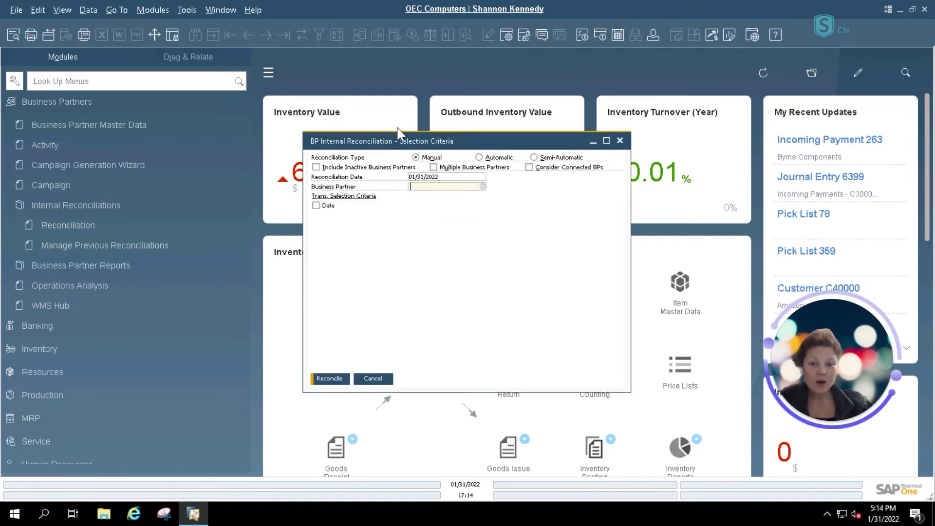
Choose business partner Avett Brothers Technologies and load its six open A/R invoices.
{"action": "left_click", "coordinate": [606, 142]}
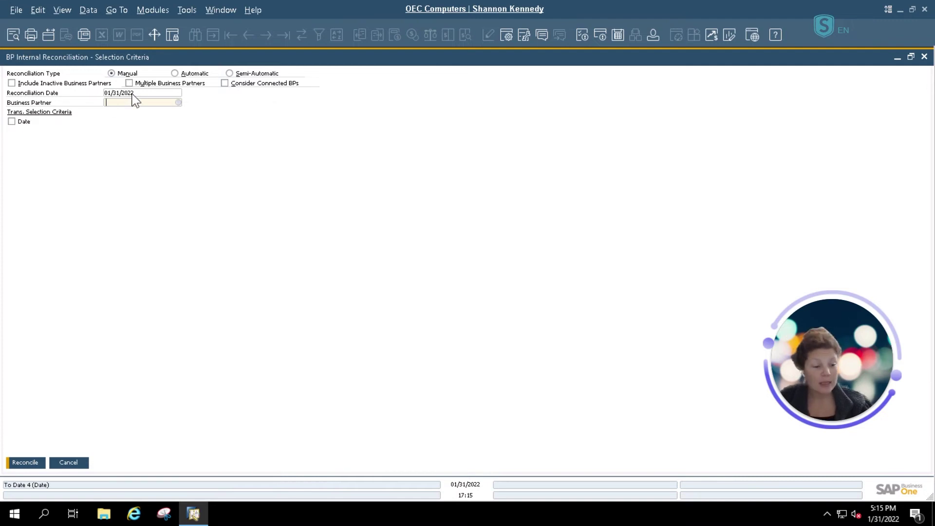
{"action": "left_click", "coordinate": [178, 103]}
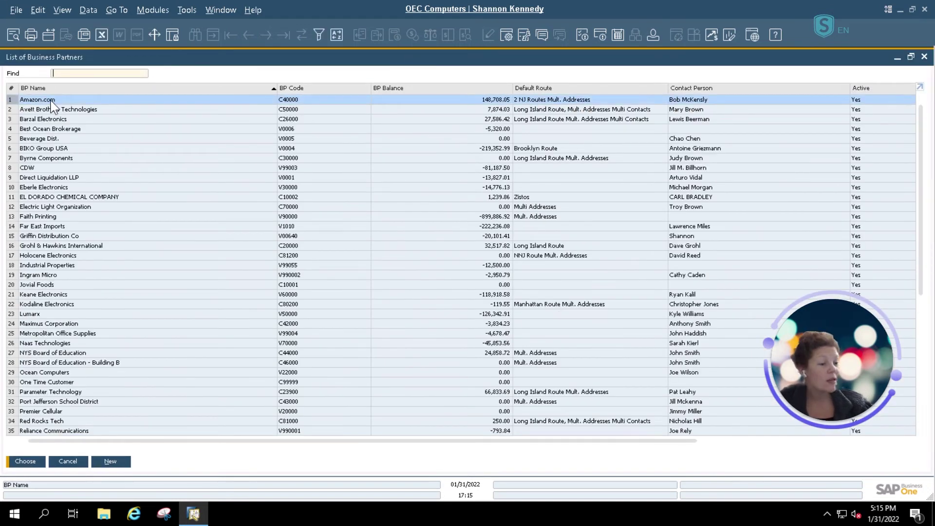
{"action": "left_click", "coordinate": [53, 110]}
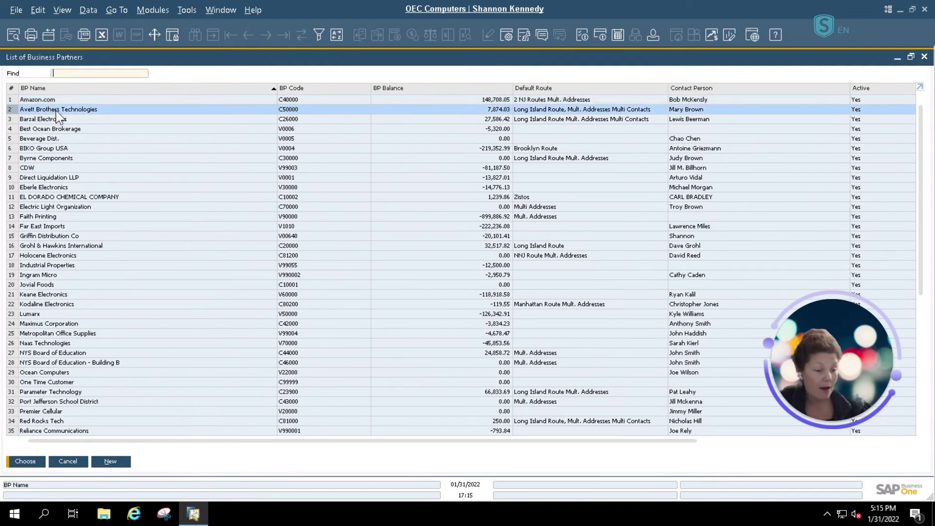
{"action": "double_click", "coordinate": [55, 112]}
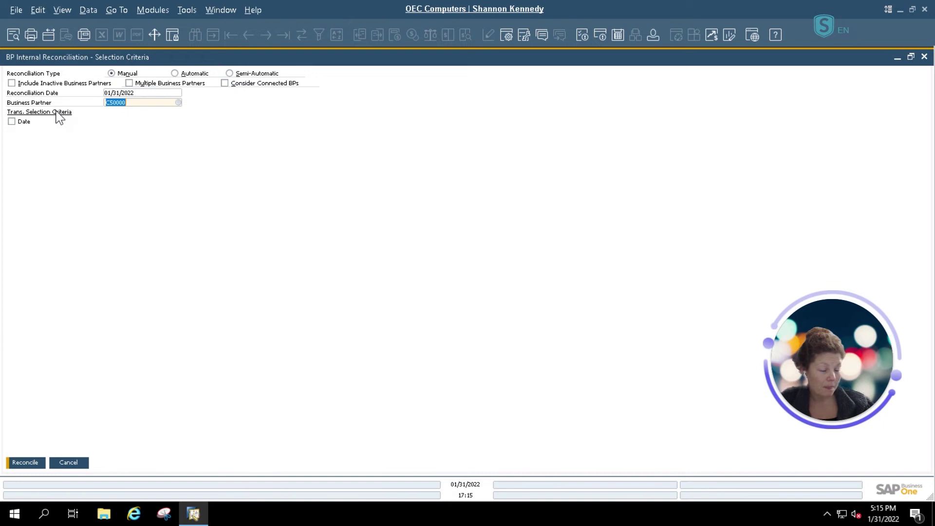
{"action": "left_click", "coordinate": [25, 462]}
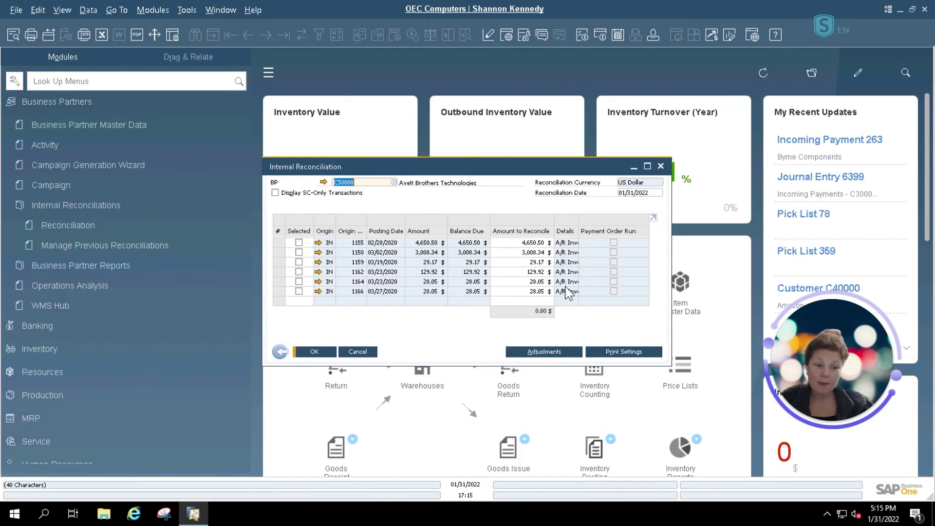
Tick all six Avett Brothers invoices, 1150 through 1166, for reconciliation.
{"action": "left_click", "coordinate": [647, 166]}
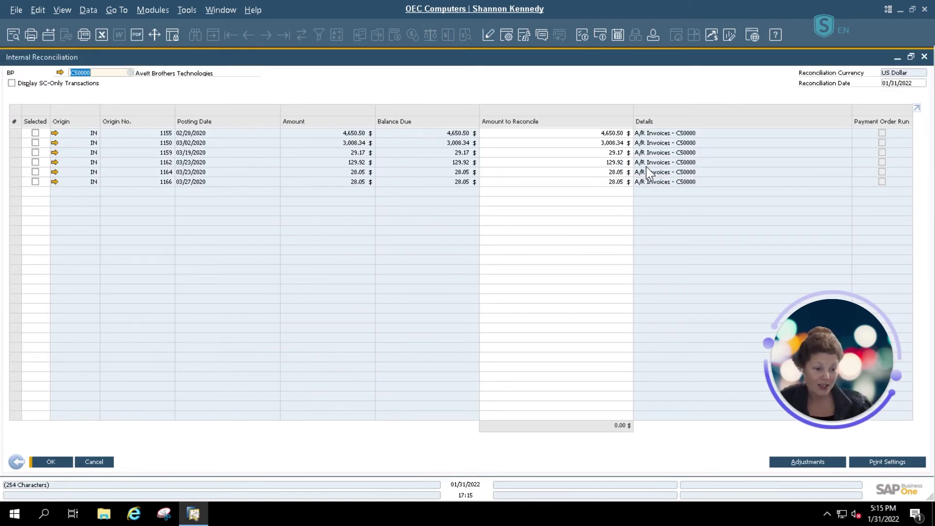
{"action": "left_click", "coordinate": [35, 133]}
{"action": "left_click", "coordinate": [35, 143]}
{"action": "left_click", "coordinate": [35, 152]}
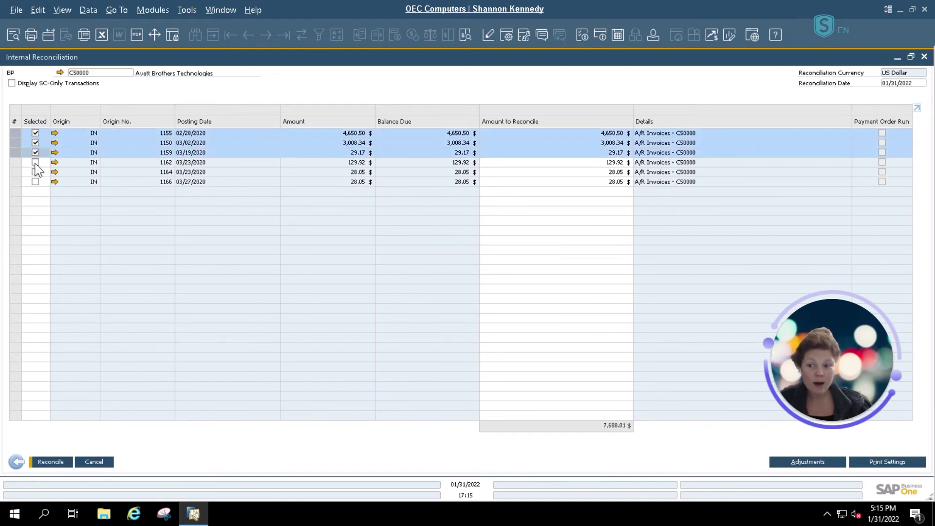
{"action": "left_click", "coordinate": [35, 162]}
{"action": "left_click", "coordinate": [35, 173]}
{"action": "left_click", "coordinate": [37, 182]}
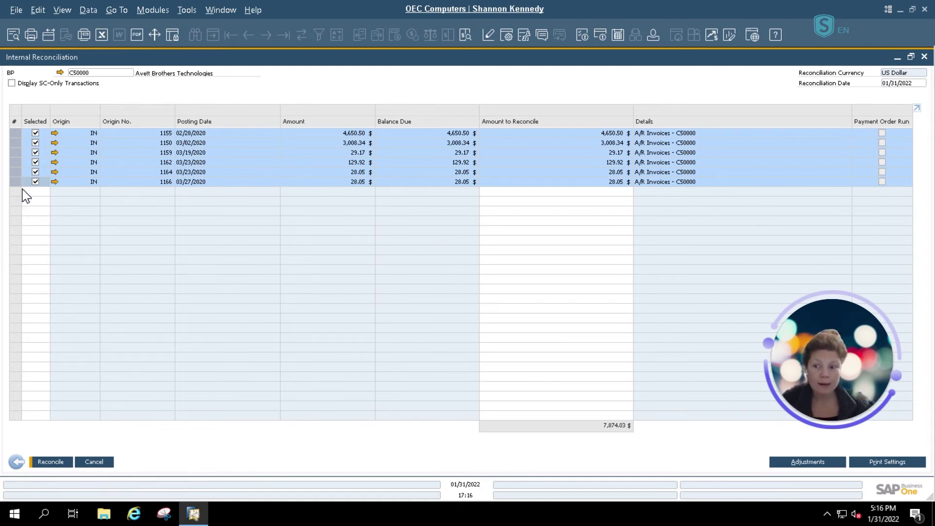
Untick invoices 1166, 1164, 1162 and 1159, leaving 7,658.84 selected, and bring up the adjustment options.
{"action": "left_click", "coordinate": [35, 181]}
{"action": "left_click", "coordinate": [35, 172]}
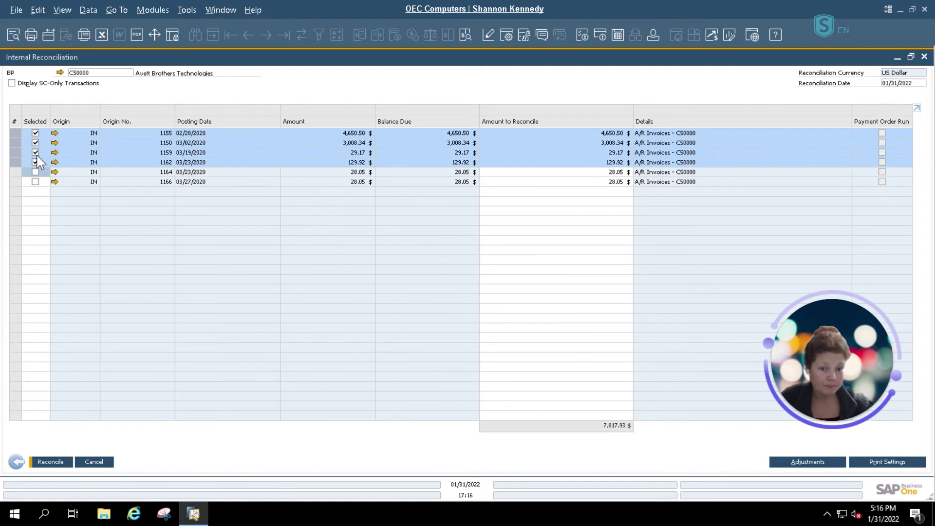
{"action": "left_click", "coordinate": [35, 162]}
{"action": "left_click", "coordinate": [35, 153]}
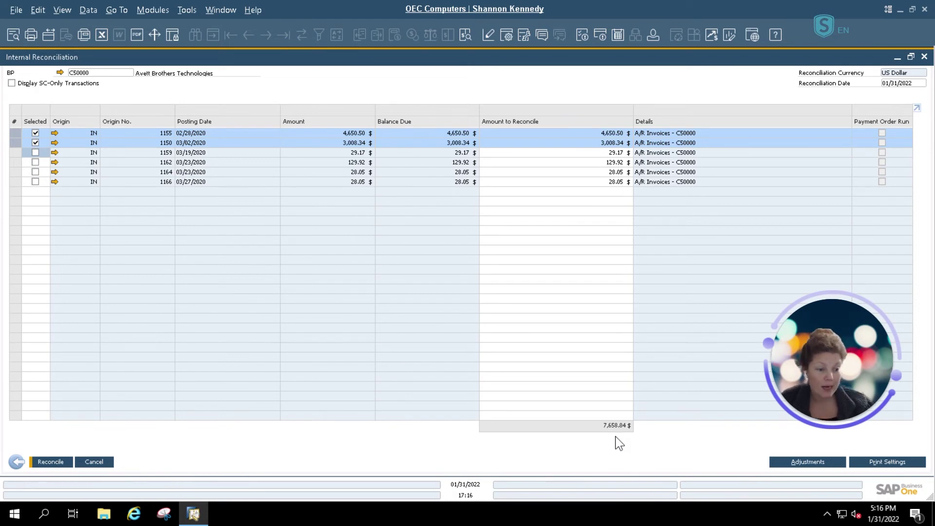
{"action": "left_click", "coordinate": [812, 467]}
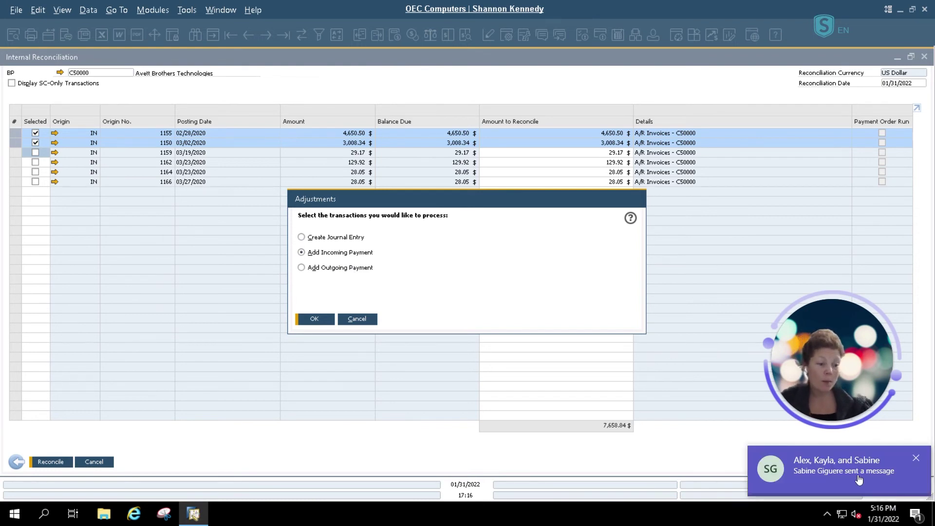
Dismiss the chat notification and confirm Add Incoming Payment for Avett Brothers Technologies.
{"action": "left_click", "coordinate": [915, 459]}
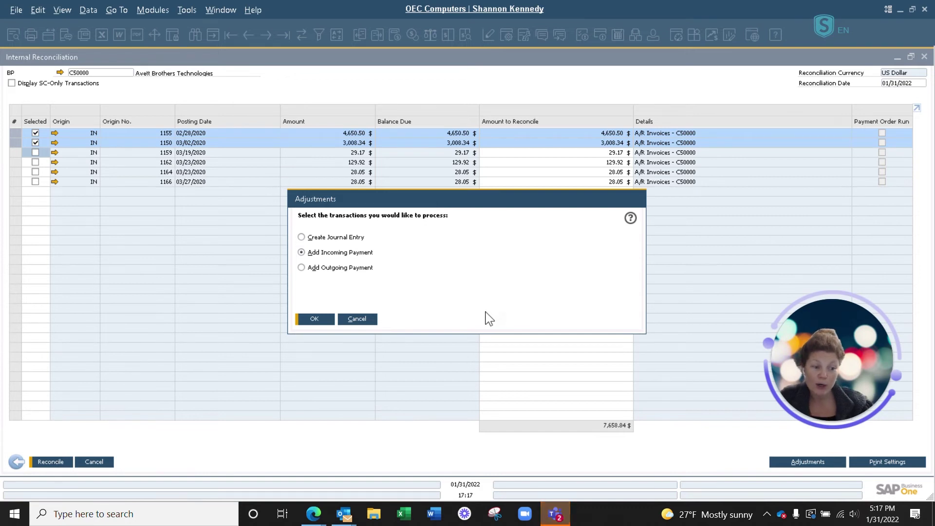
{"action": "left_click", "coordinate": [314, 320]}
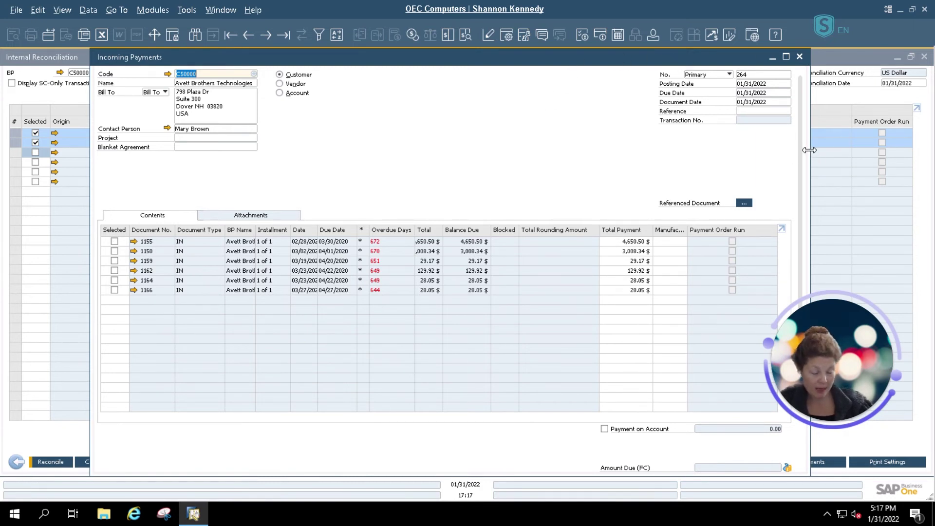
Tick invoices 1155, 1150 and 1159, then untick them so none are selected.
{"action": "left_click", "coordinate": [114, 241]}
{"action": "left_click", "coordinate": [115, 251]}
{"action": "left_click", "coordinate": [114, 261]}
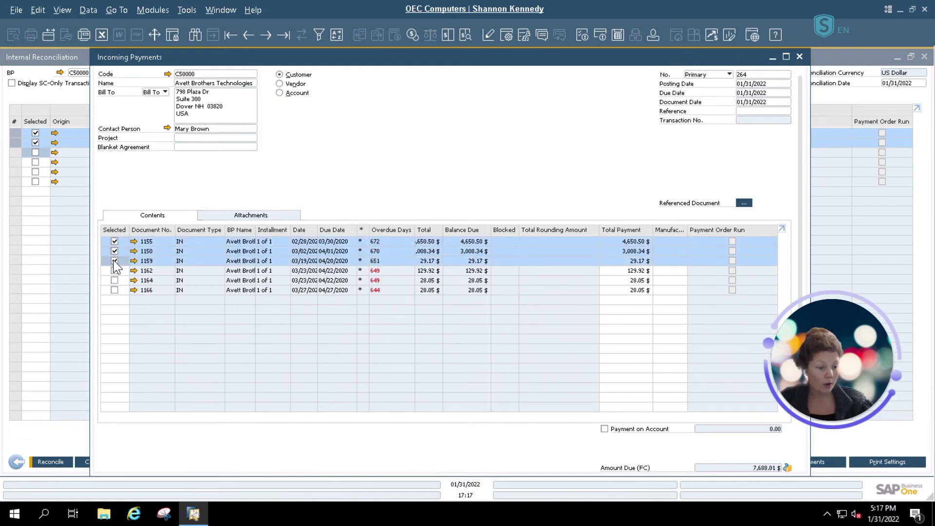
{"action": "left_click", "coordinate": [114, 251]}
{"action": "left_click", "coordinate": [115, 241]}
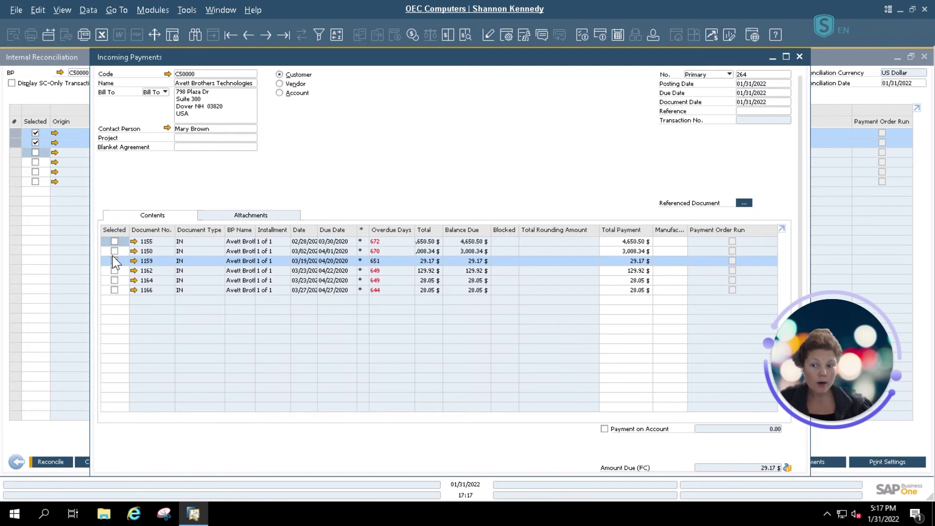
{"action": "left_click", "coordinate": [115, 261]}
Mark the payment as Payment on Account with an amount of 5,000.00.
{"action": "left_click", "coordinate": [605, 429]}
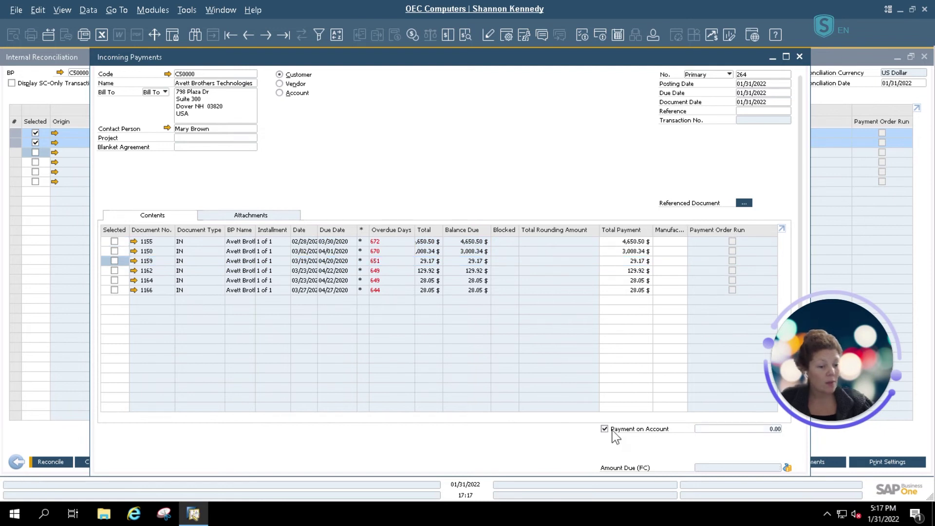
{"action": "left_click", "coordinate": [755, 429]}
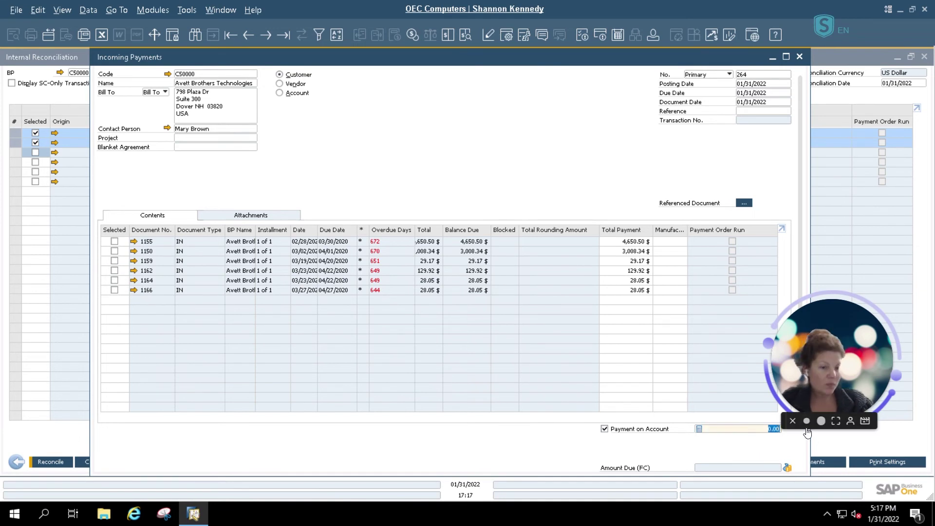
{"action": "type", "text": "5000"}
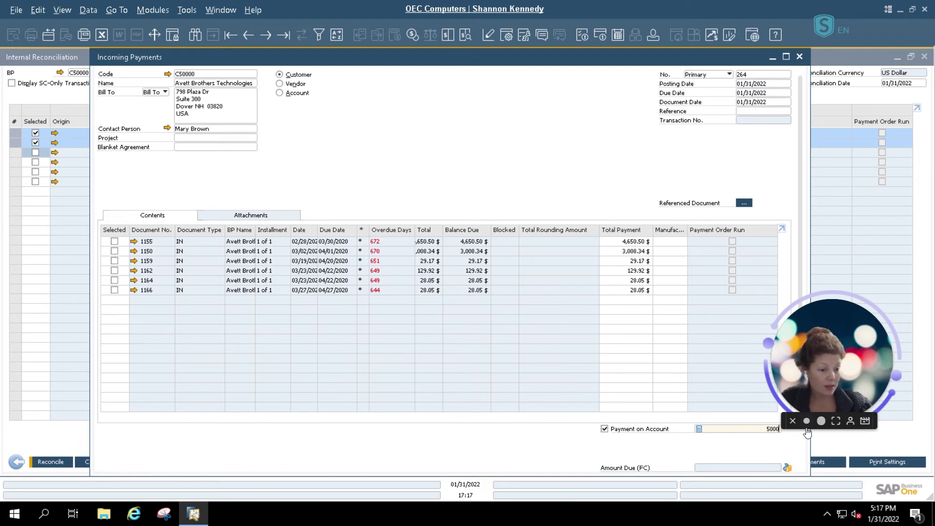
{"action": "key", "text": "Tab"}
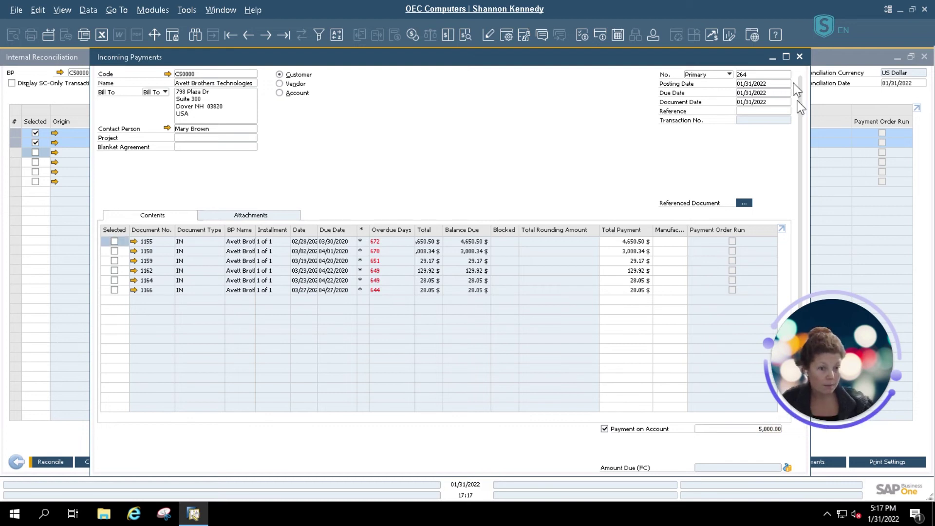
{"action": "left_click_drag", "start_coordinate": [714, 63], "coordinate": [707, 19]}
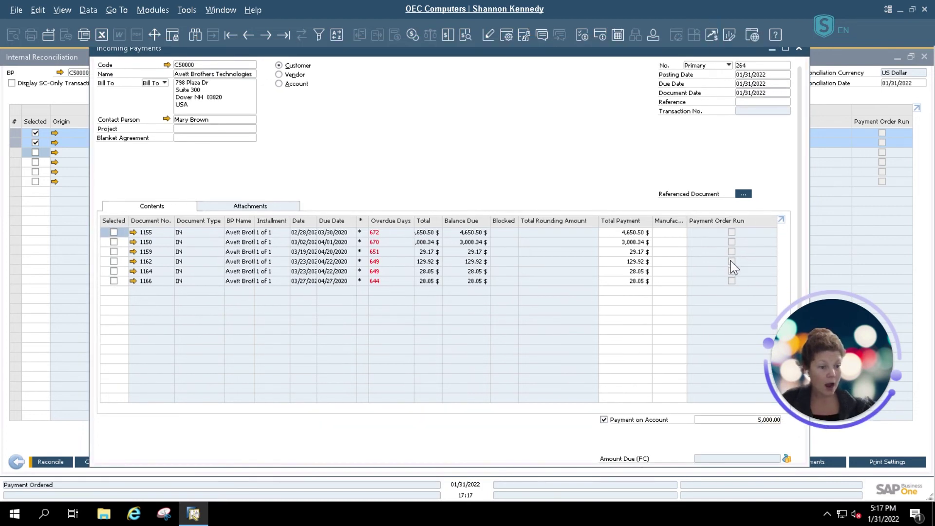
{"action": "left_click_drag", "start_coordinate": [799, 162], "coordinate": [795, 281]}
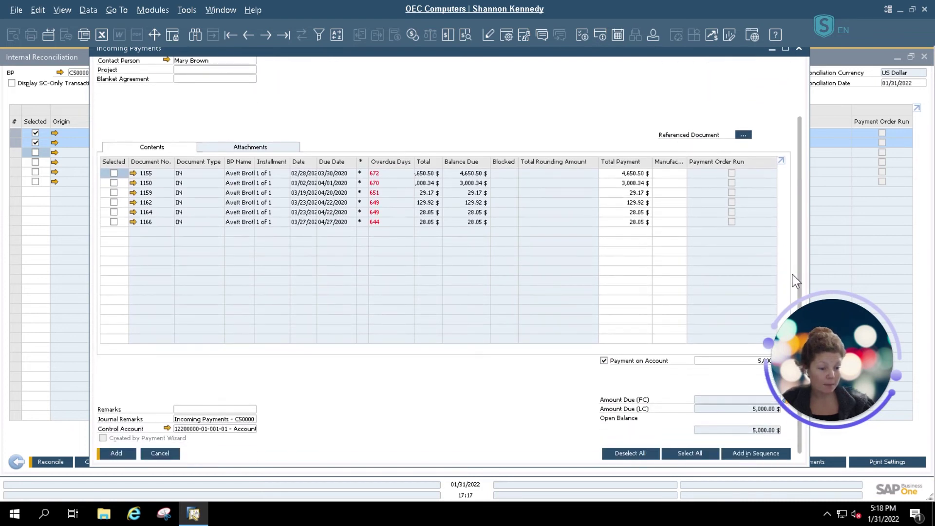
Try adding the payment, accept the on-account prompts, and re-commit the 5,000.00 amount.
{"action": "left_click", "coordinate": [113, 457]}
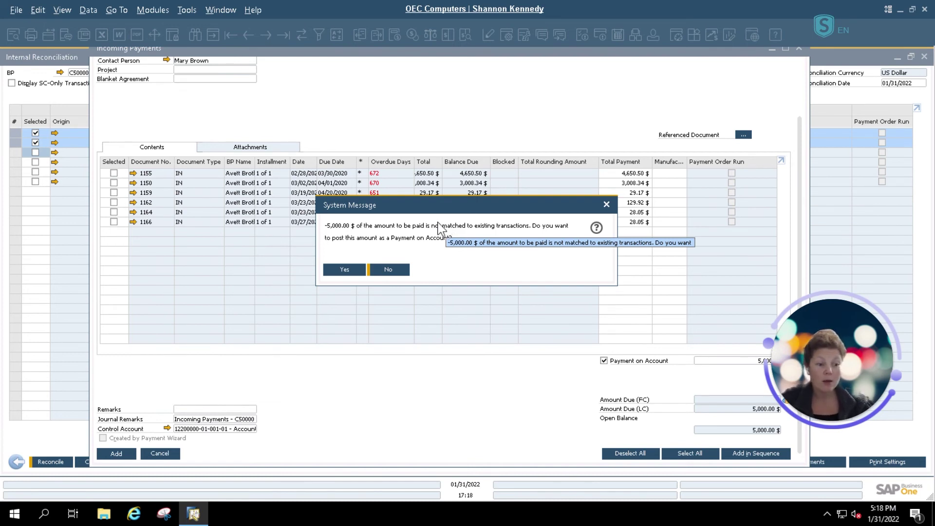
{"action": "left_click", "coordinate": [344, 269]}
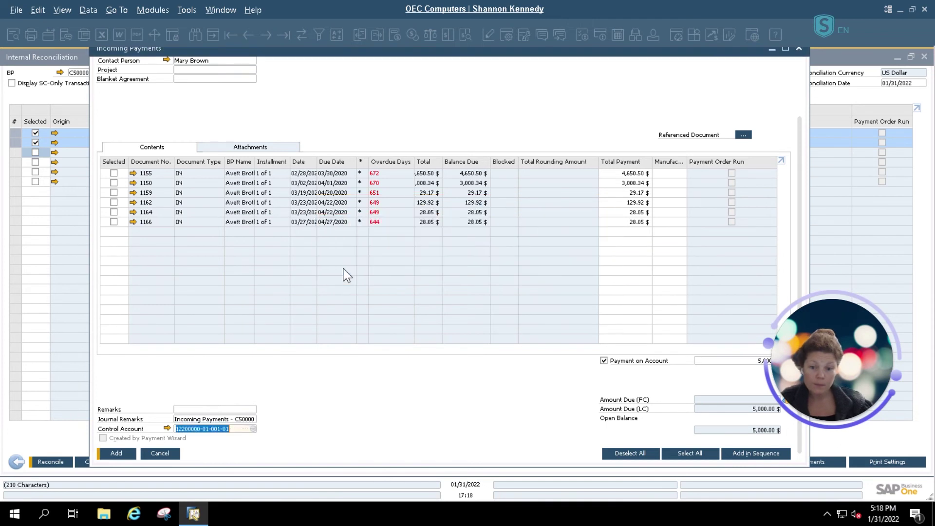
{"action": "left_click", "coordinate": [345, 270]}
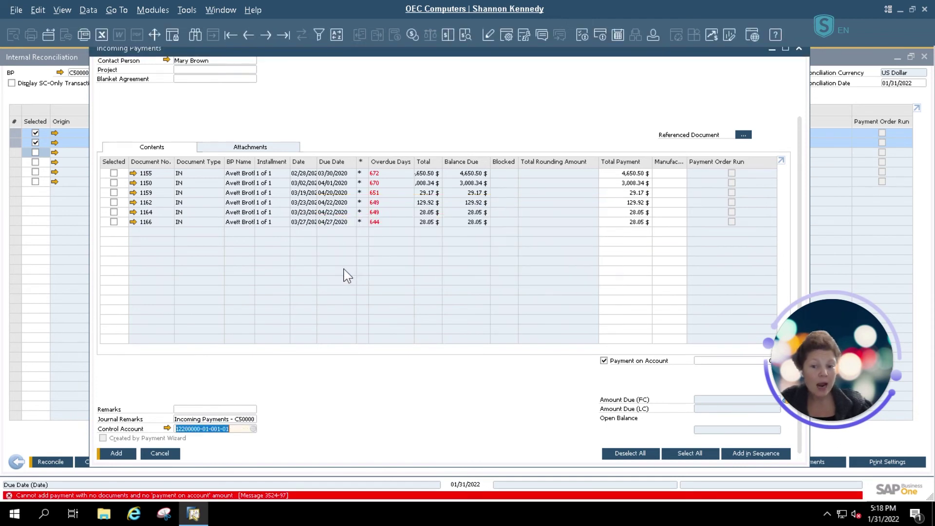
{"action": "left_click", "coordinate": [706, 360]}
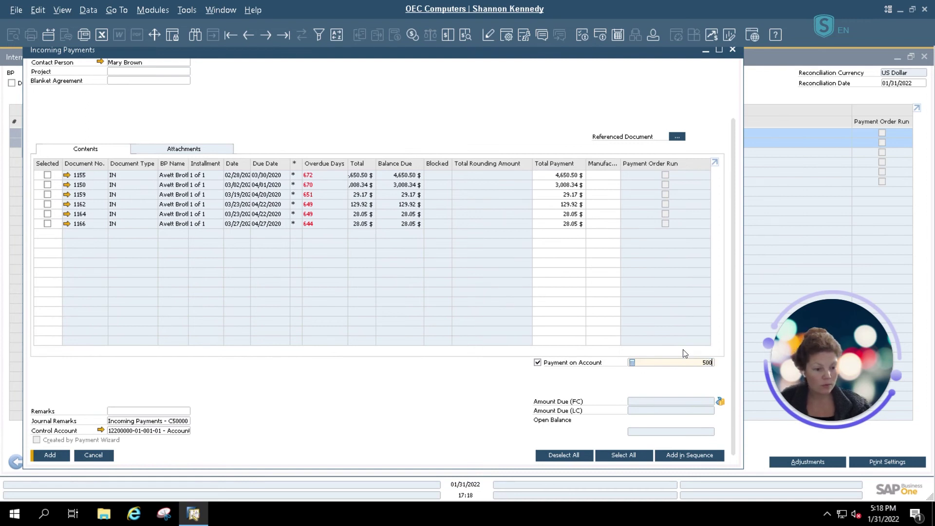
{"action": "key", "text": "Tab"}
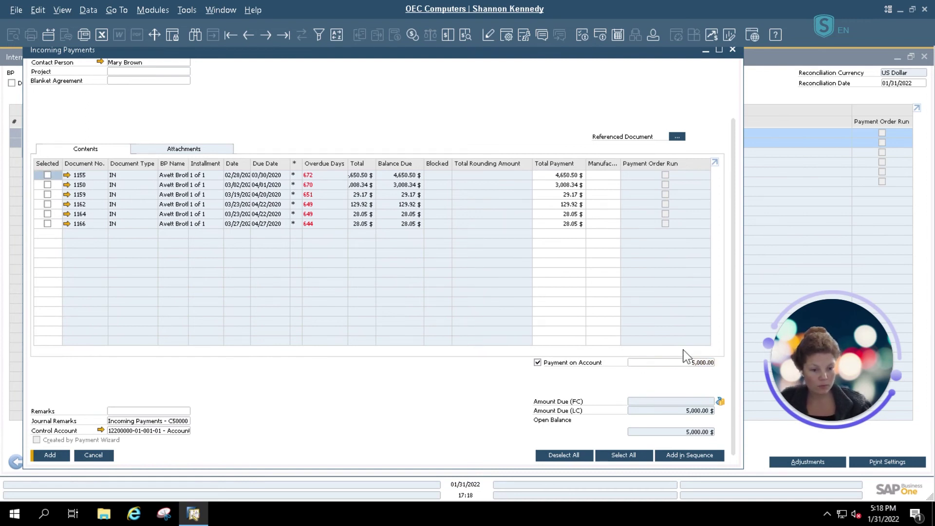
Pay 5,000.00 by check in Payment Means, then add and confirm the payment.
{"action": "left_click", "coordinate": [721, 400]}
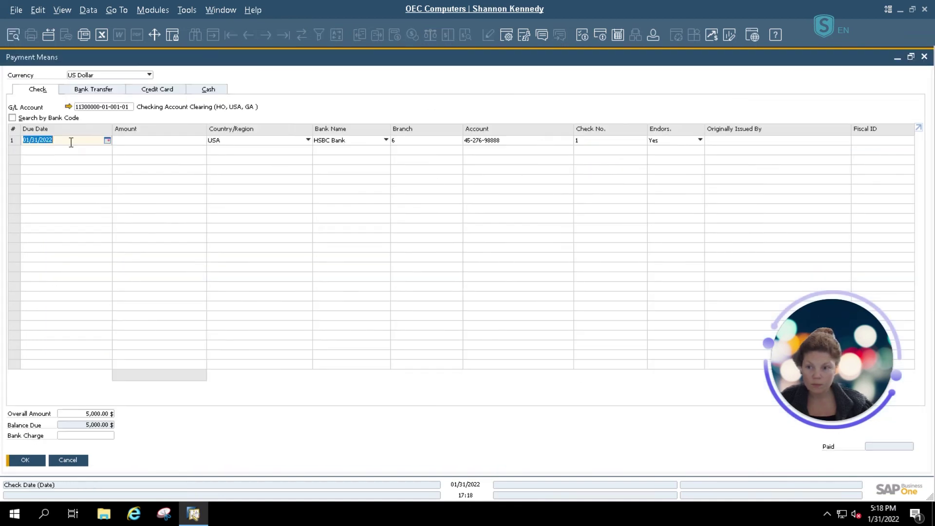
{"action": "left_click", "coordinate": [154, 142]}
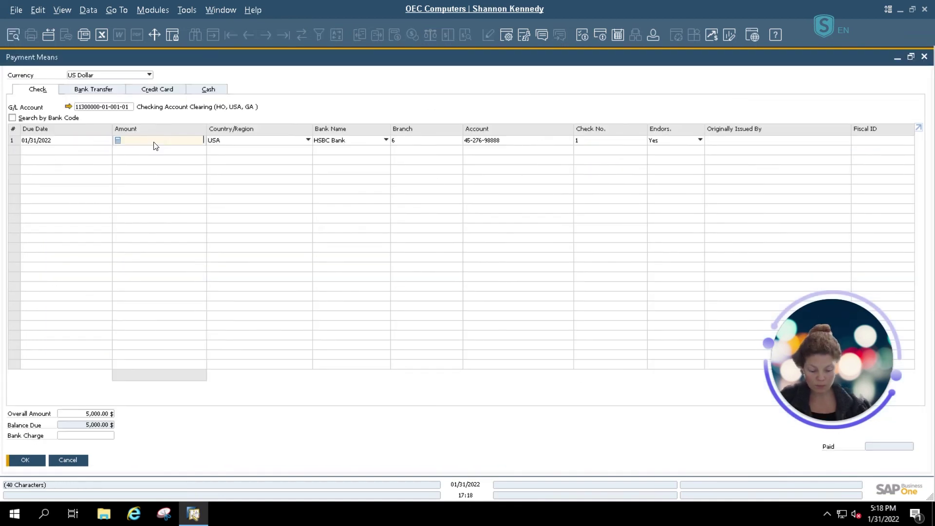
{"action": "key", "text": "Tab"}
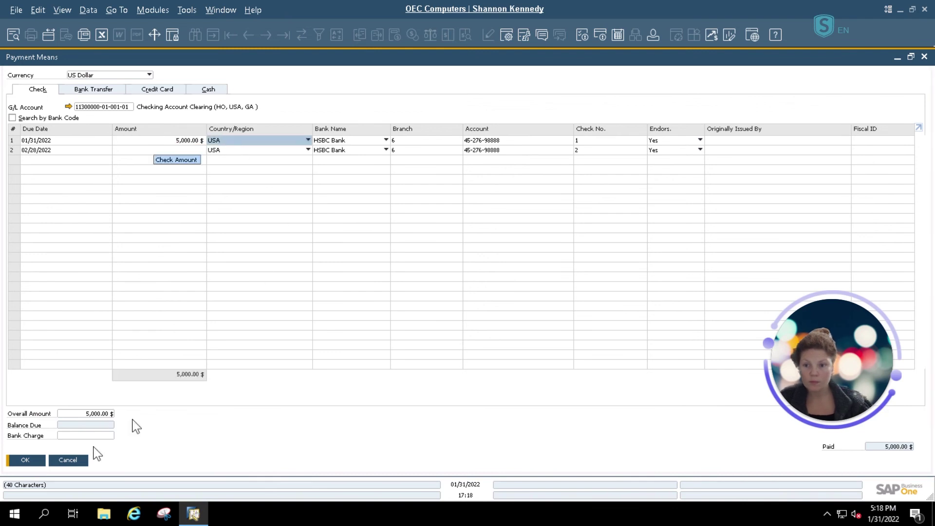
{"action": "left_click", "coordinate": [22, 460]}
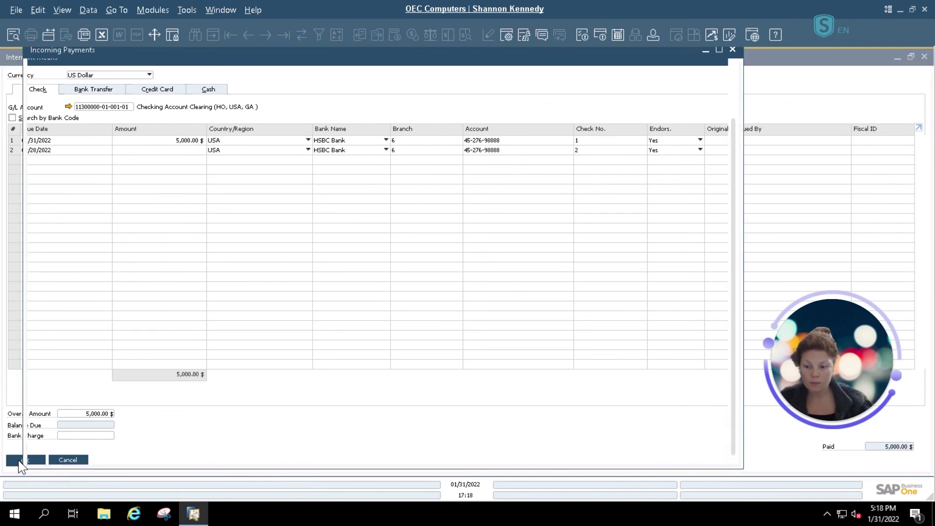
{"action": "left_click", "coordinate": [49, 456]}
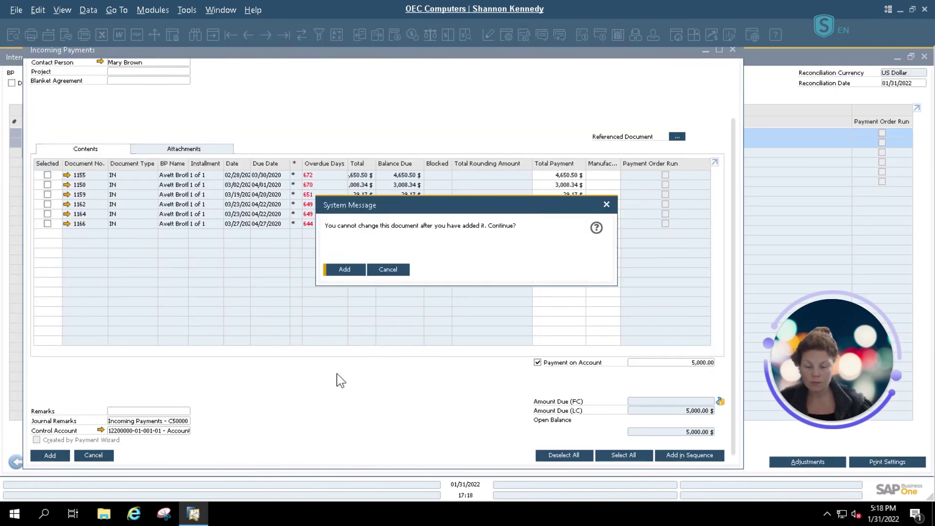
{"action": "left_click", "coordinate": [348, 271]}
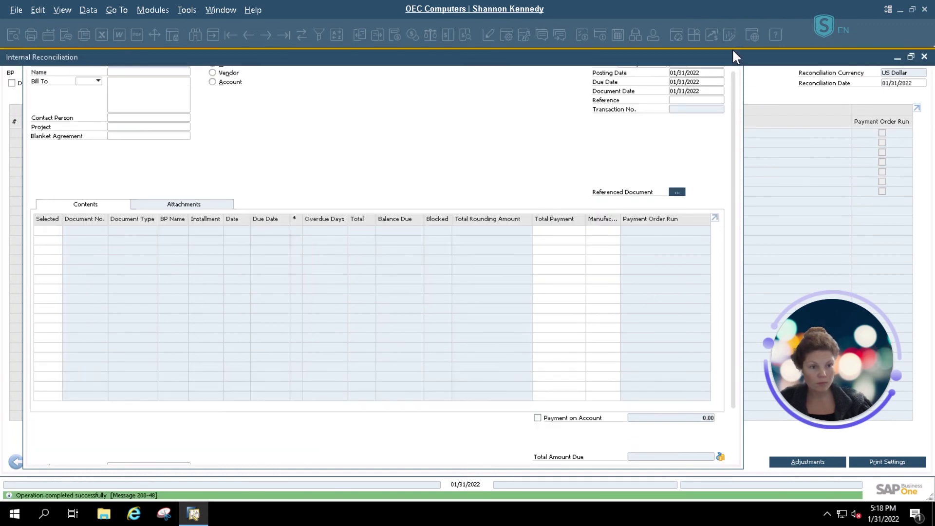
Close the blank payment form and select invoice 1150 and payment 264 for reconciliation.
{"action": "left_click", "coordinate": [732, 49]}
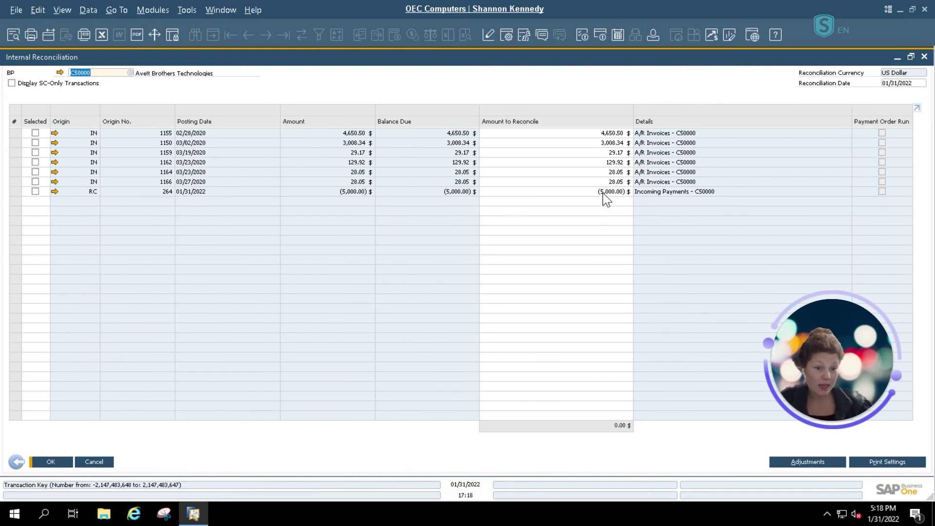
{"action": "left_click", "coordinate": [35, 133]}
{"action": "left_click", "coordinate": [36, 143]}
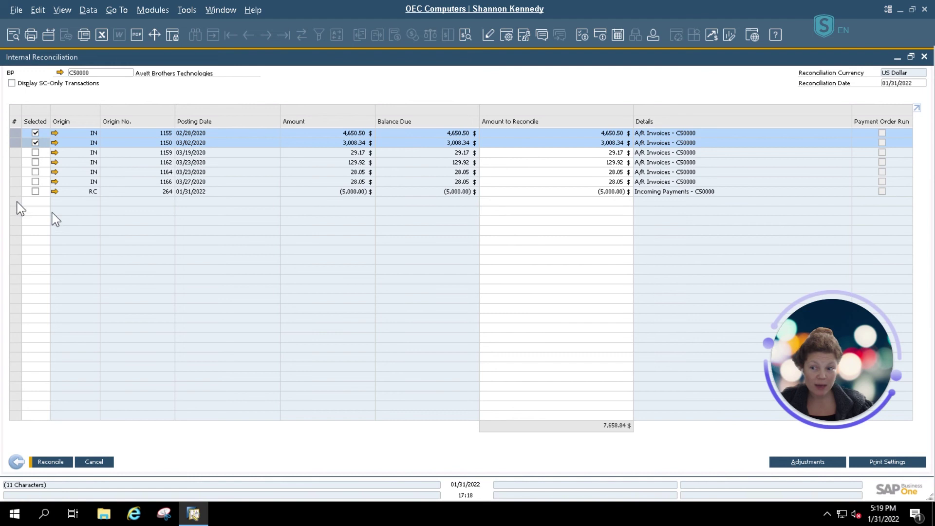
{"action": "left_click", "coordinate": [35, 192]}
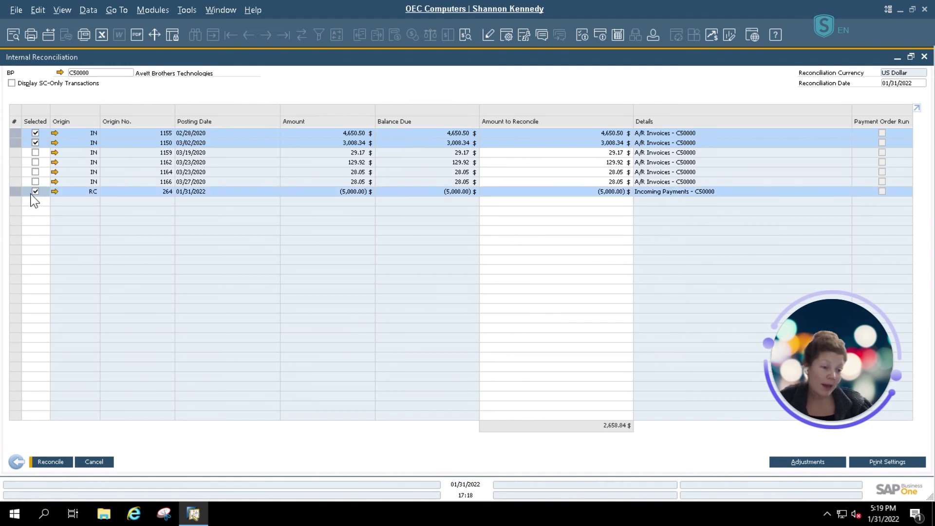
{"action": "left_click", "coordinate": [35, 133]}
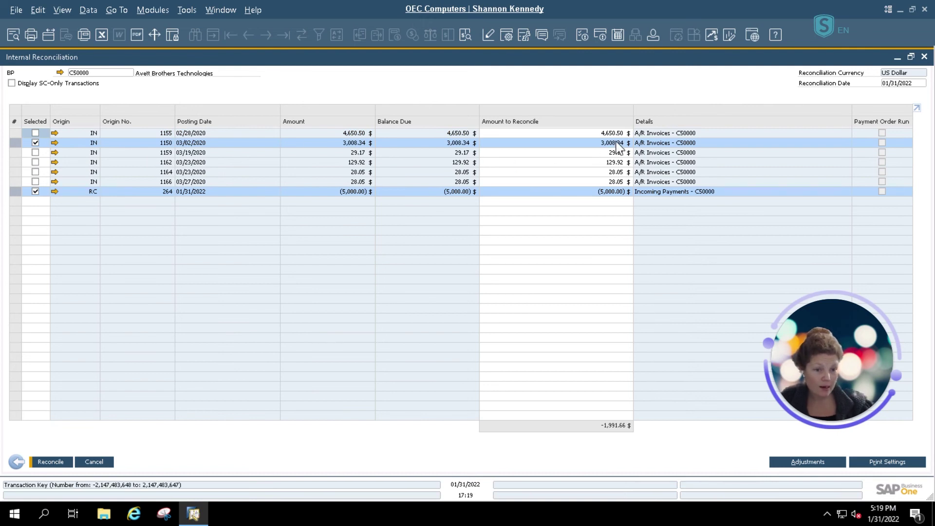
Add invoices 1159, 1162, 1164 and 1166, then clear every selection.
{"action": "left_click", "coordinate": [35, 153]}
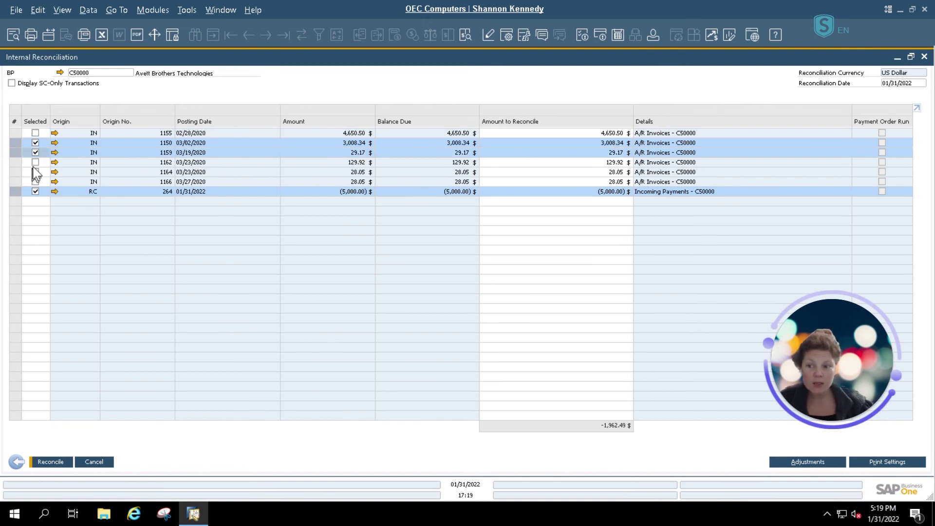
{"action": "left_click", "coordinate": [35, 162]}
{"action": "left_click", "coordinate": [35, 172]}
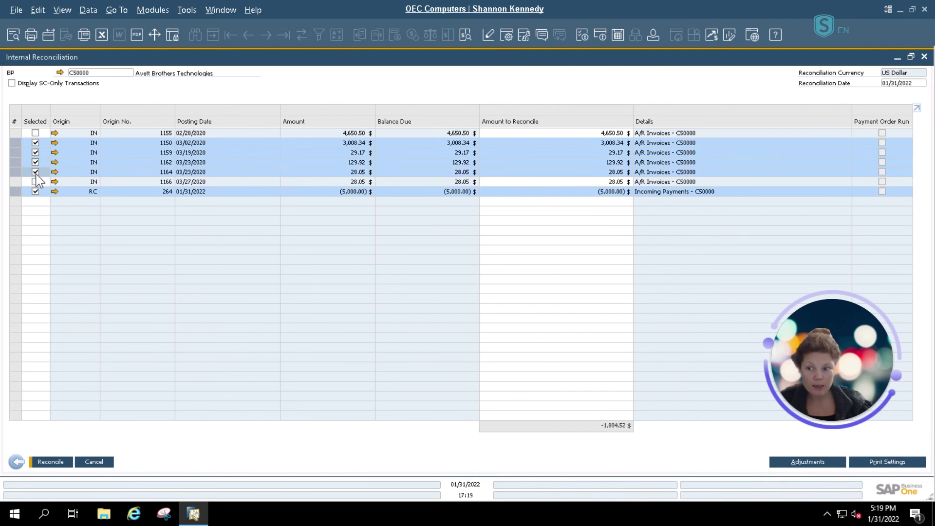
{"action": "left_click", "coordinate": [35, 182]}
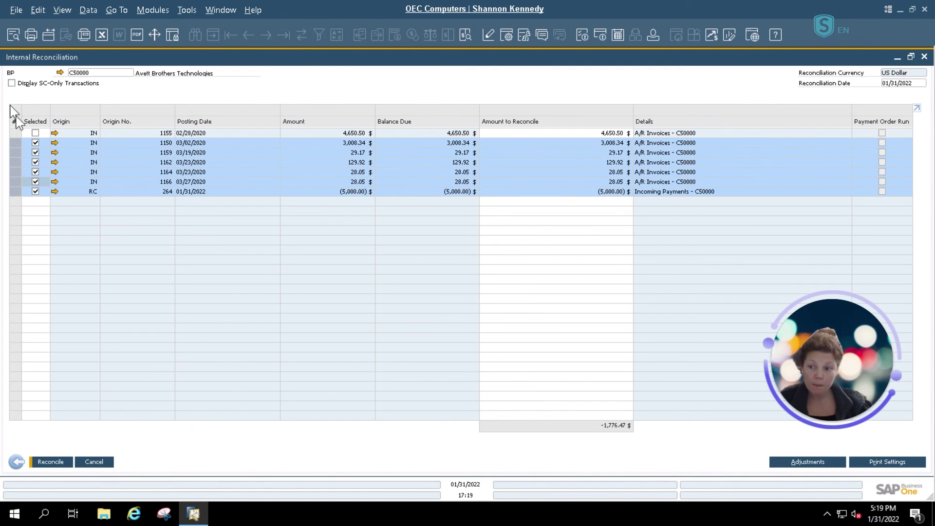
{"action": "left_click", "coordinate": [36, 143]}
{"action": "left_click", "coordinate": [35, 153]}
{"action": "left_click", "coordinate": [35, 162]}
{"action": "left_click", "coordinate": [35, 171]}
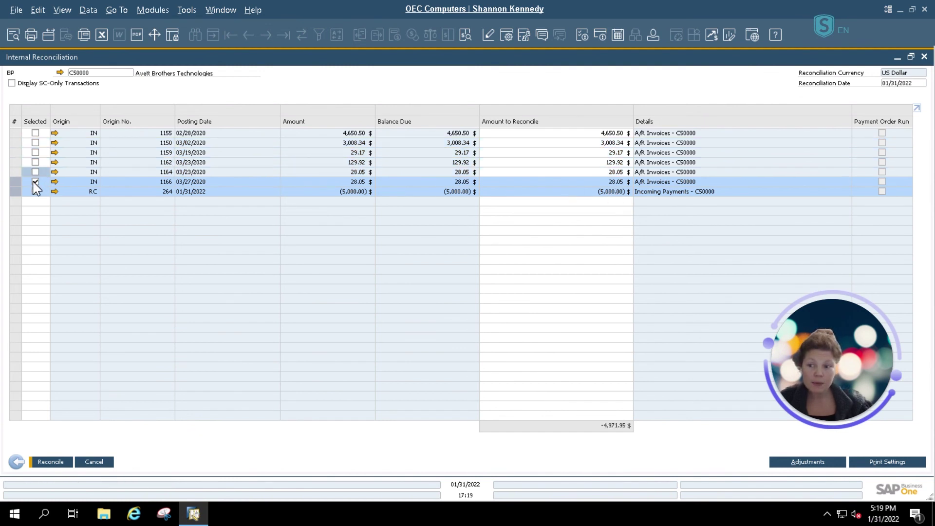
{"action": "left_click", "coordinate": [35, 182]}
{"action": "left_click", "coordinate": [35, 191]}
Reselect invoices 1155, 1159, 1162, 1164, 1166 and payment 264, leaving 1150 excluded.
{"action": "left_click", "coordinate": [35, 133]}
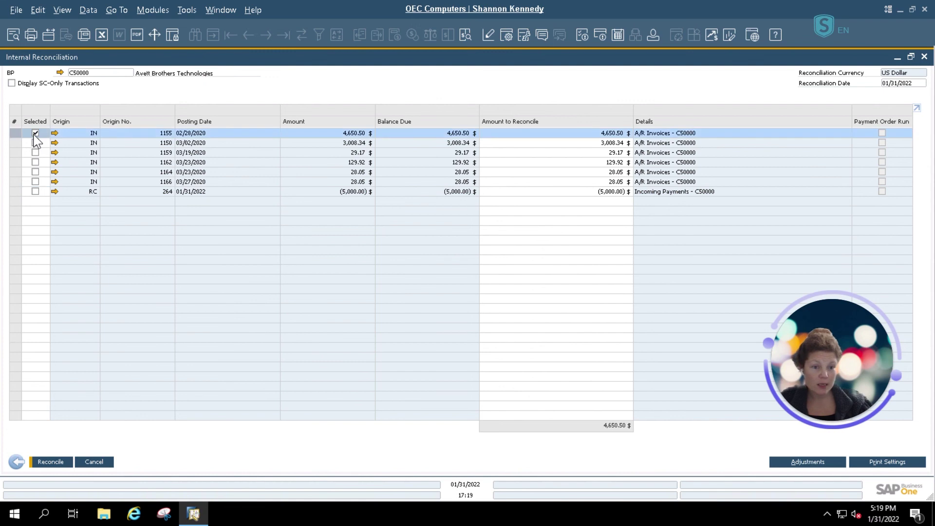
{"action": "left_click", "coordinate": [36, 162]}
{"action": "left_click", "coordinate": [36, 173]}
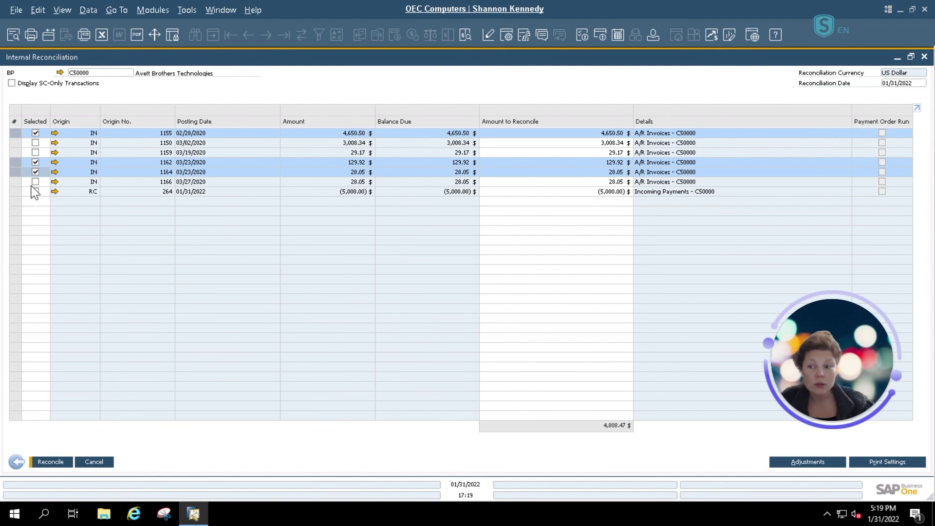
{"action": "left_click", "coordinate": [36, 182]}
{"action": "left_click", "coordinate": [35, 191]}
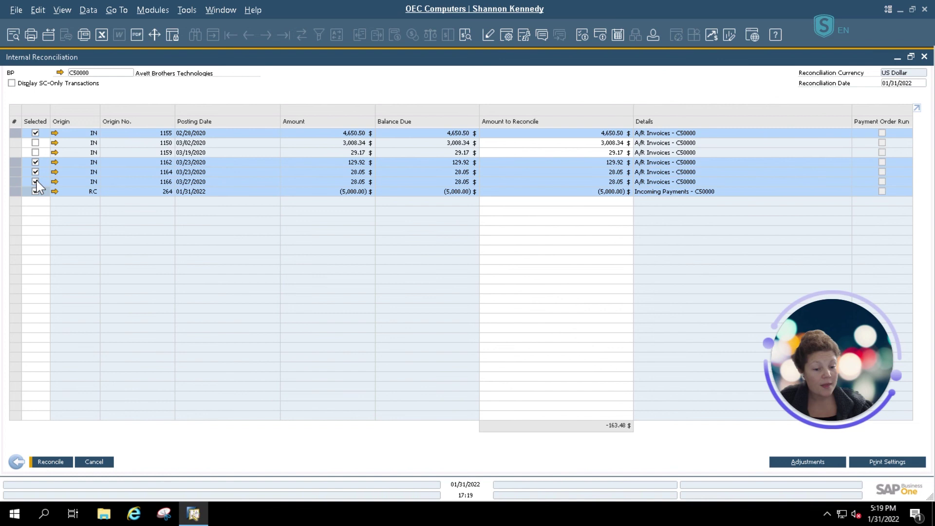
{"action": "left_click", "coordinate": [35, 152]}
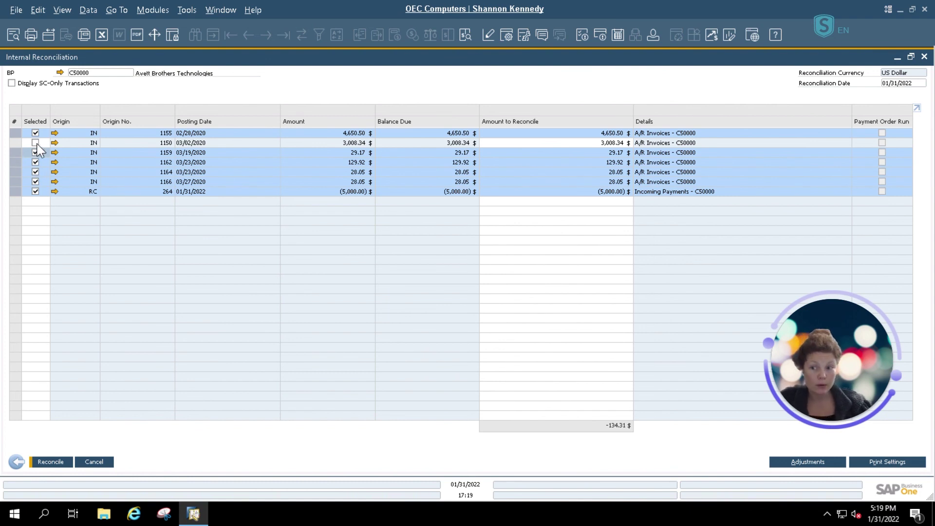
{"action": "left_click", "coordinate": [36, 142]}
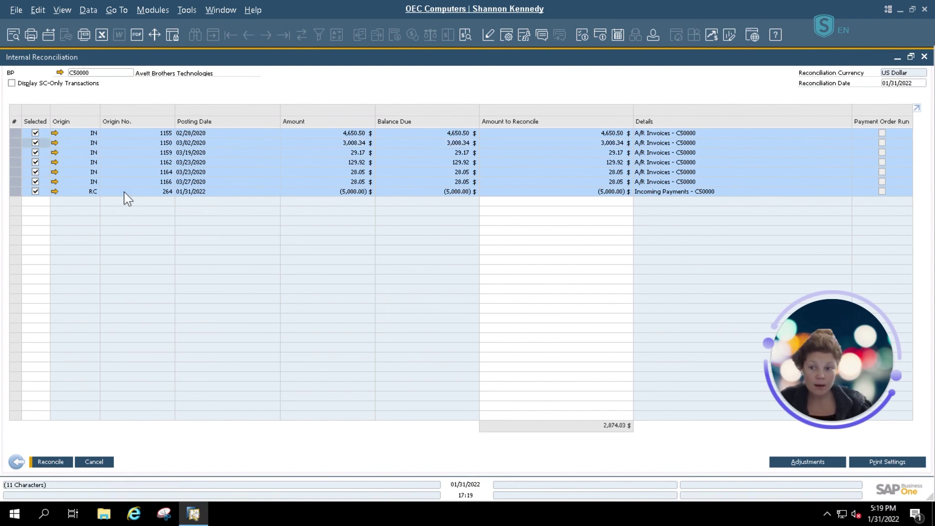
{"action": "left_click", "coordinate": [36, 143]}
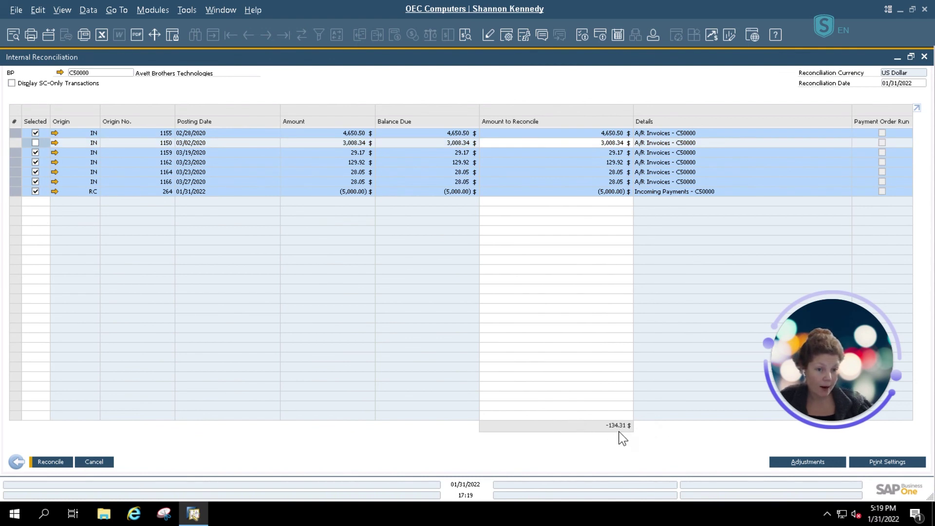
{"action": "left_click", "coordinate": [614, 142]}
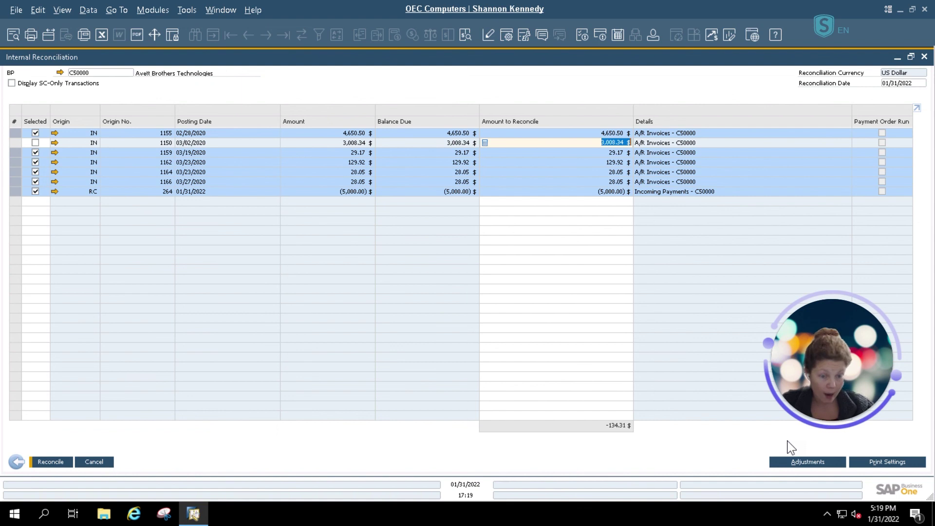
Set invoice 1150's amount to reconcile to 134.31 and confirm the reconciliation.
{"action": "type", "text": "2,8"}
{"action": "type", "text": "74.03"}
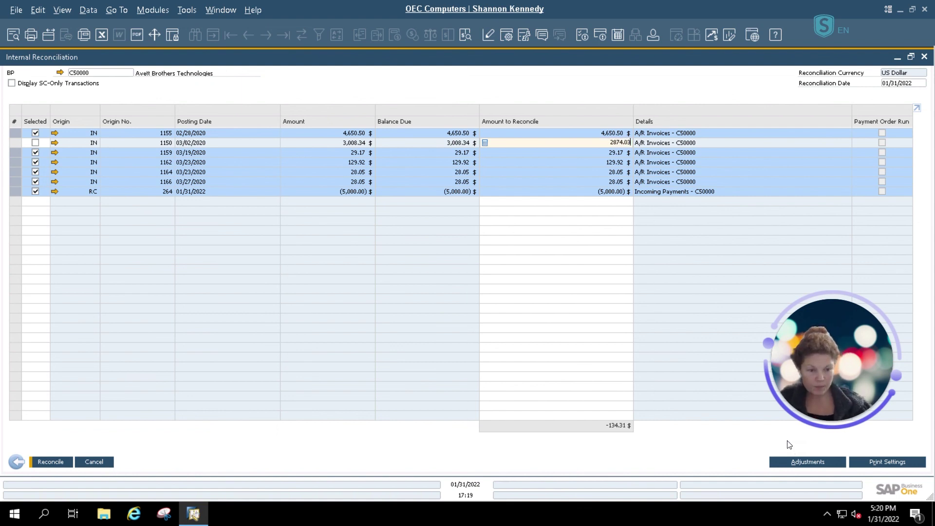
{"action": "key", "text": "Tab"}
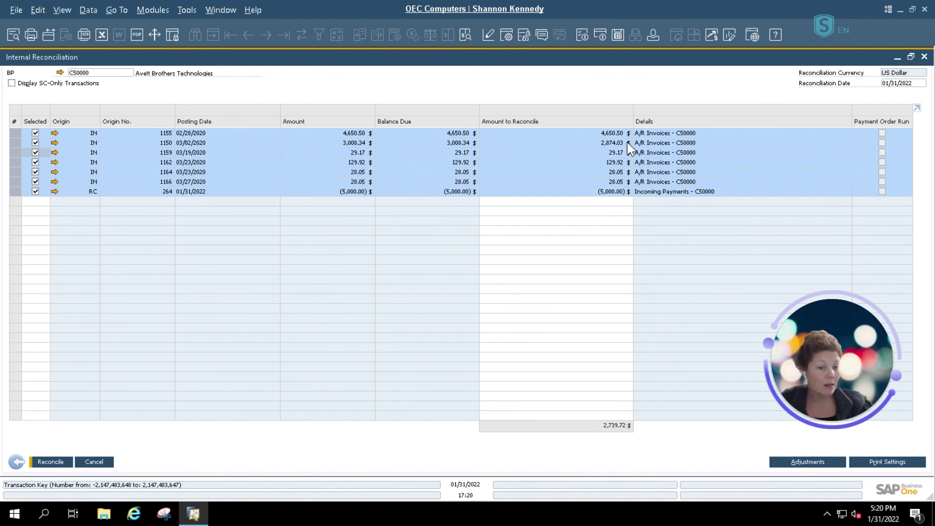
{"action": "left_click", "coordinate": [607, 143]}
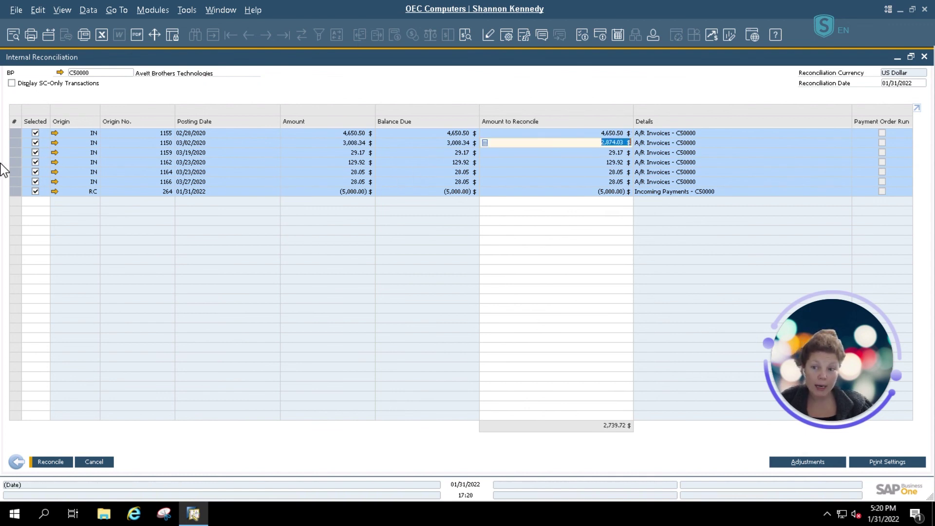
{"action": "type", "text": "134.31"}
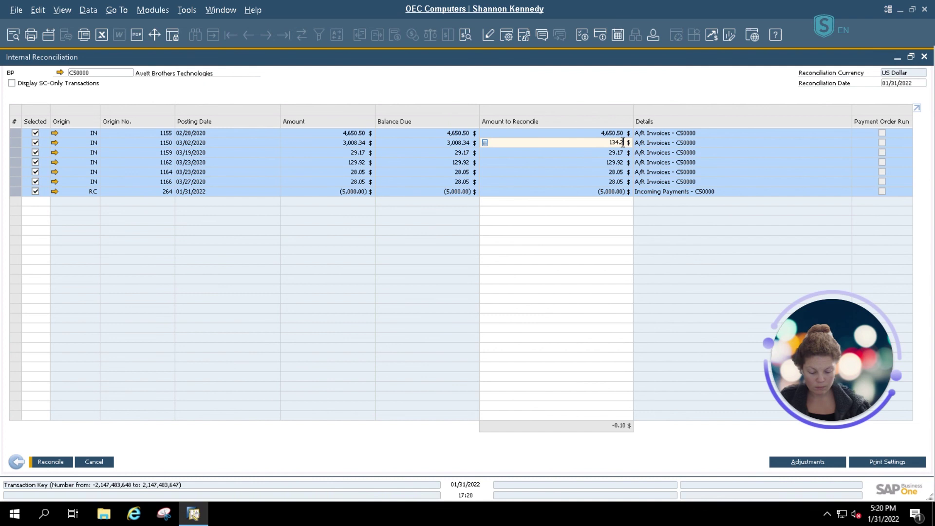
{"action": "key", "text": "Tab"}
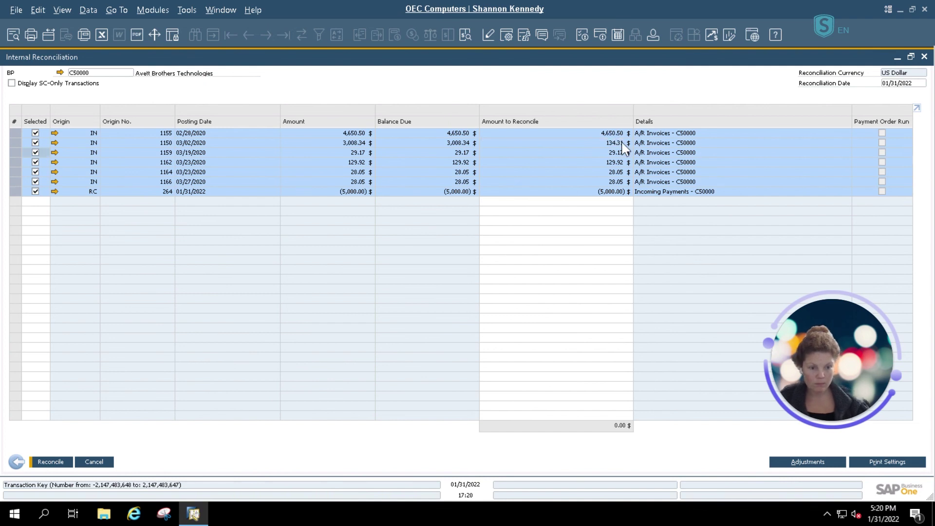
{"action": "left_click", "coordinate": [43, 463]}
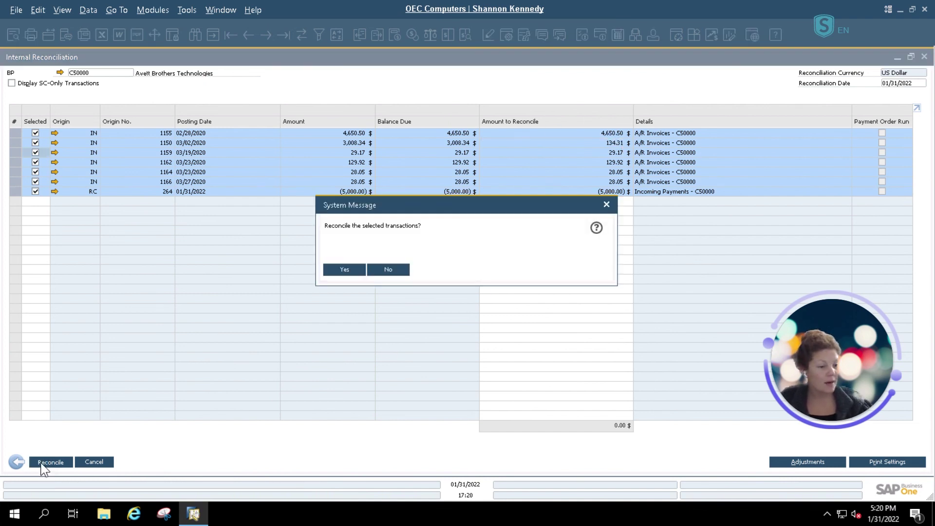
{"action": "left_click", "coordinate": [344, 270]}
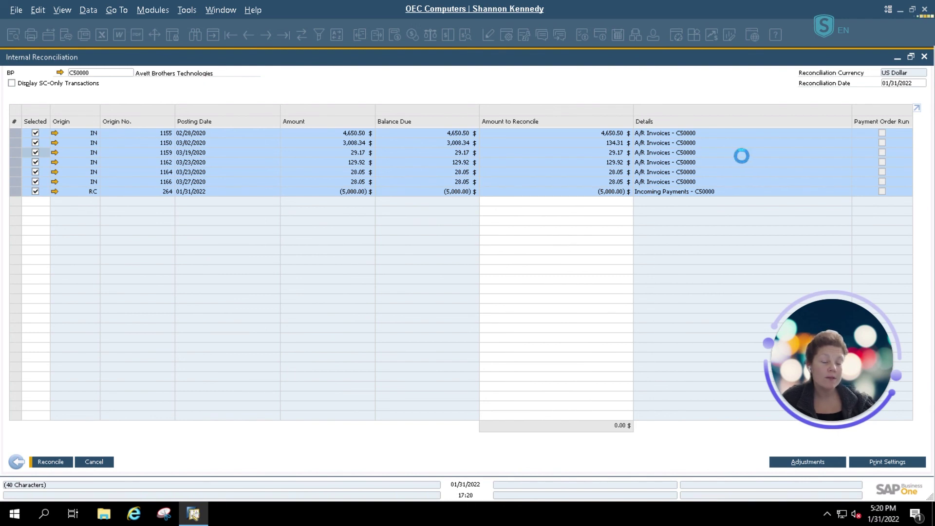